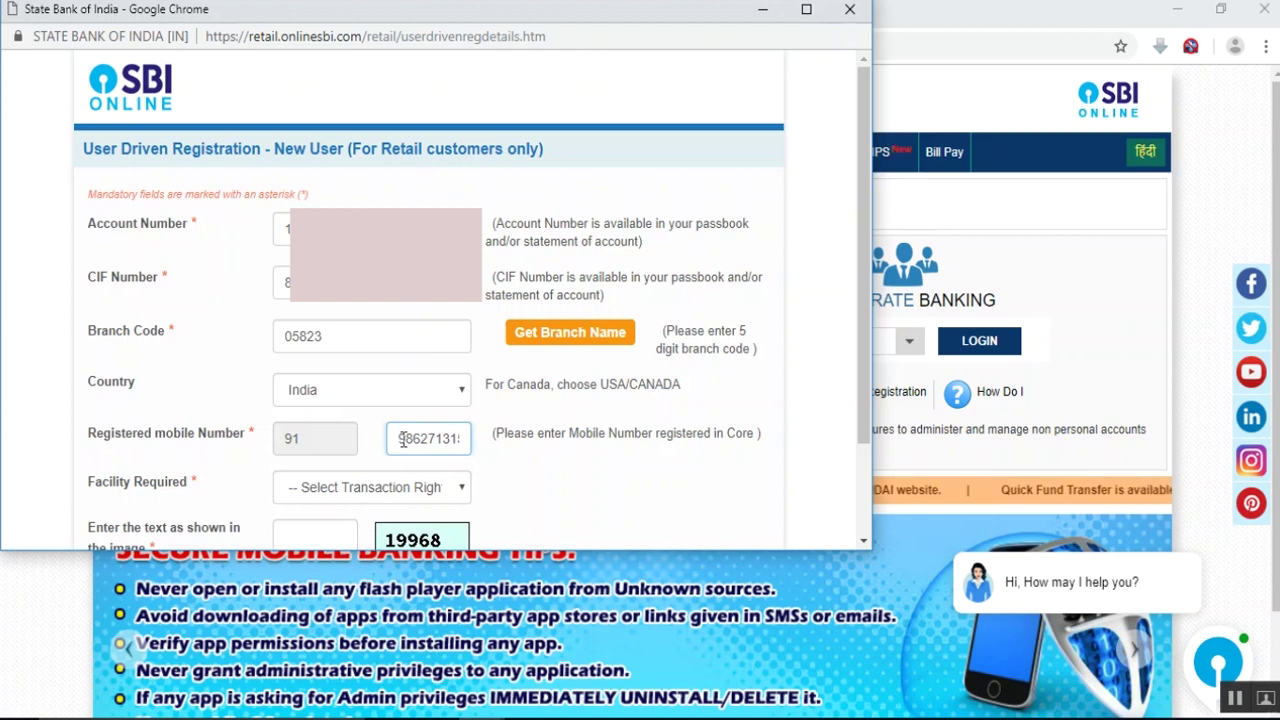
Step: Request Full Transaction Rights, enter the image text '199' and submit the registration
scroll(400, 438, down, 2)
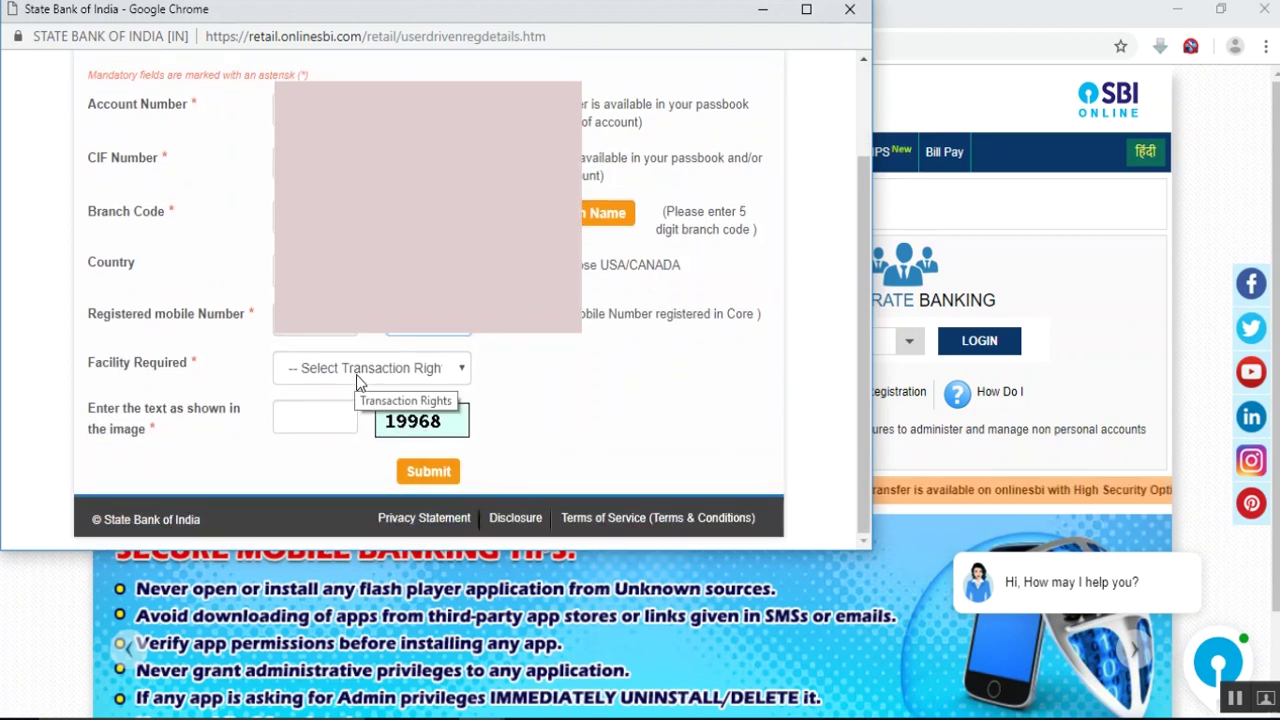
click(356, 374)
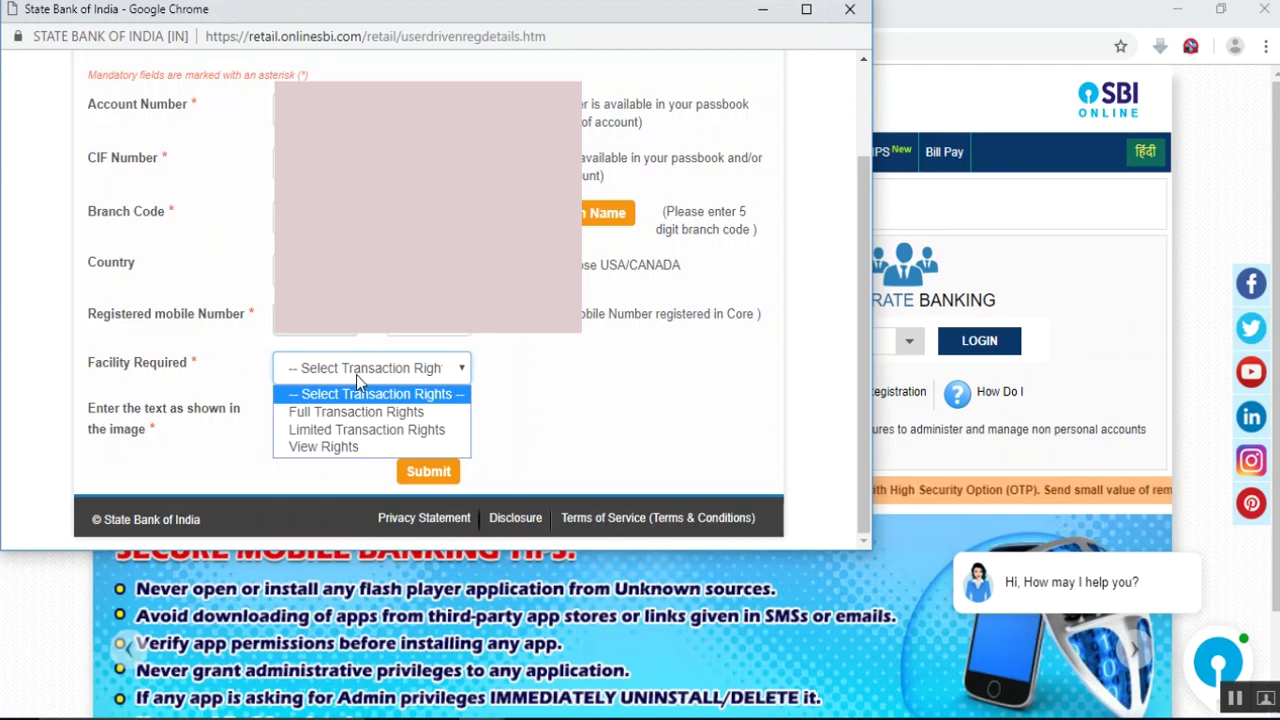
click(359, 412)
click(325, 423)
text(19968)
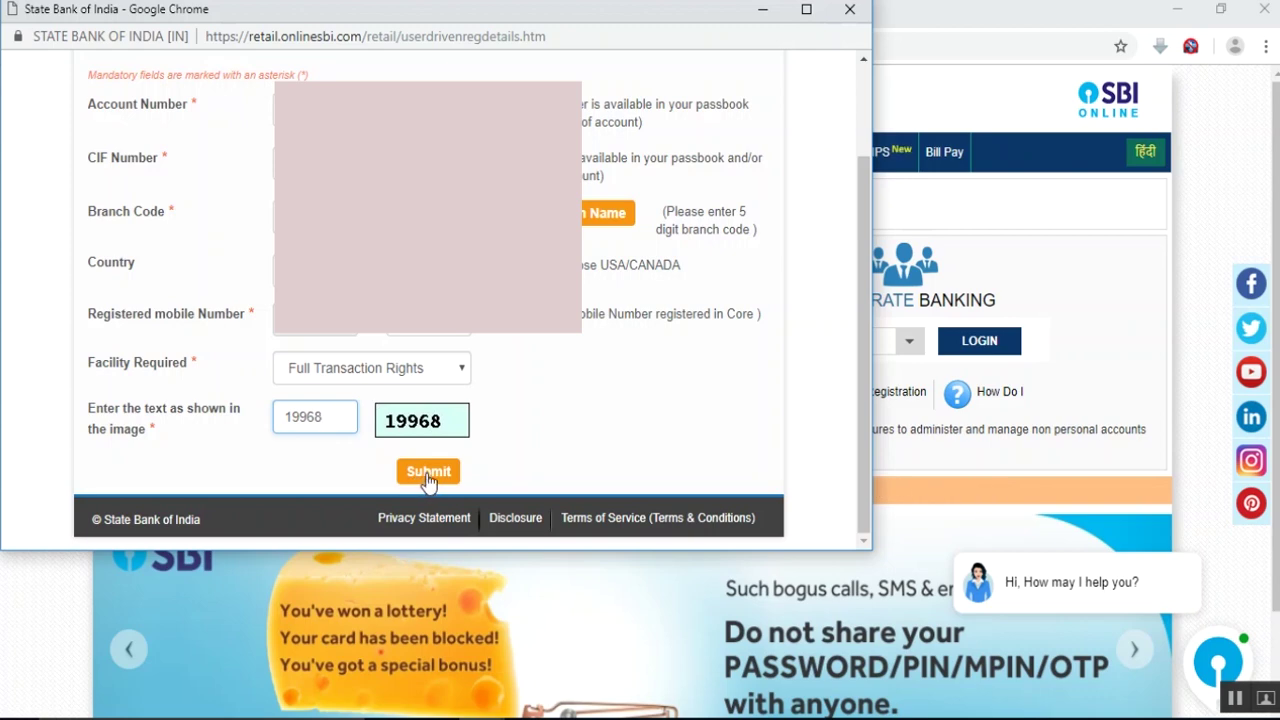
click(428, 472)
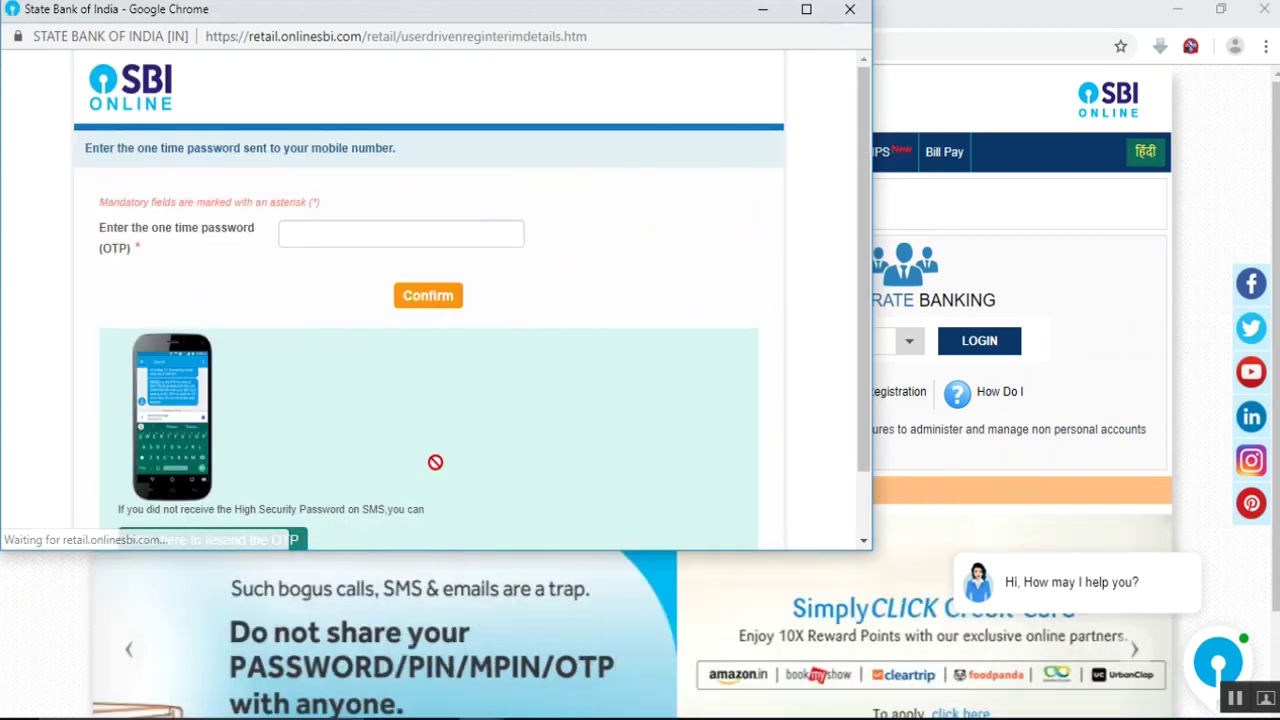
Step: Enter the one-time password received by SMS and confirm it
click(326, 238)
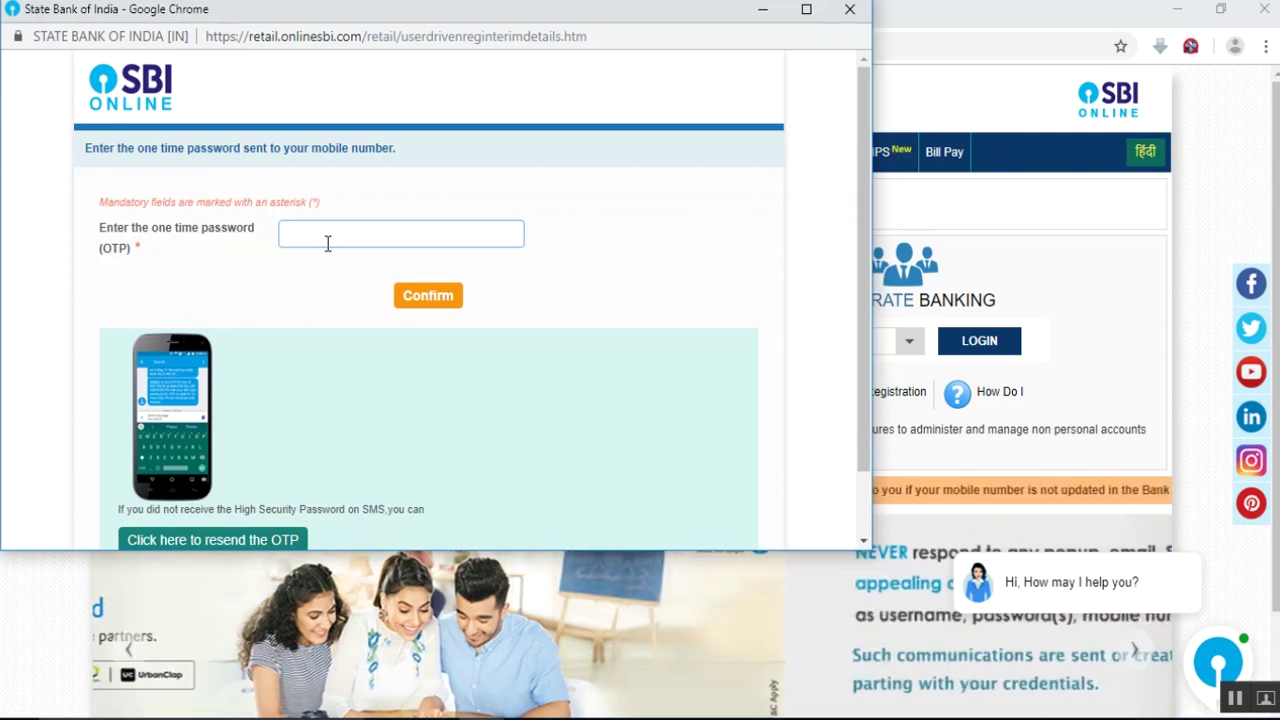
text(••••••)
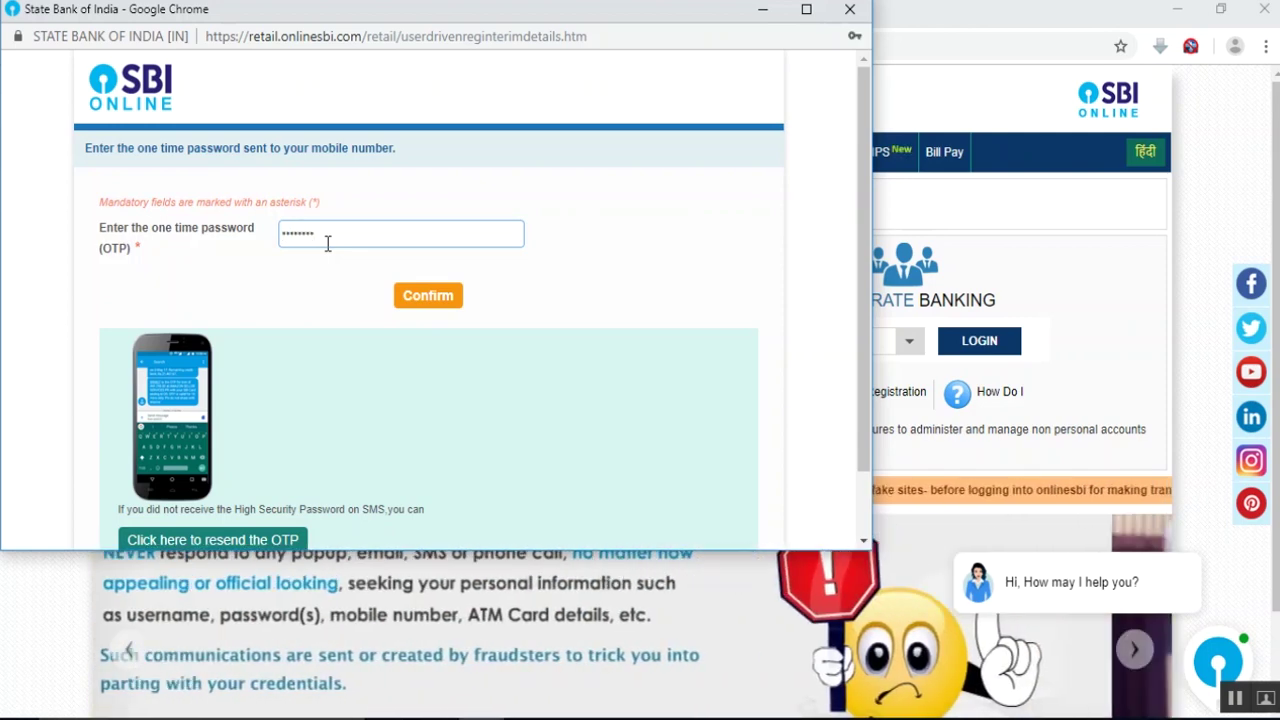
click(426, 300)
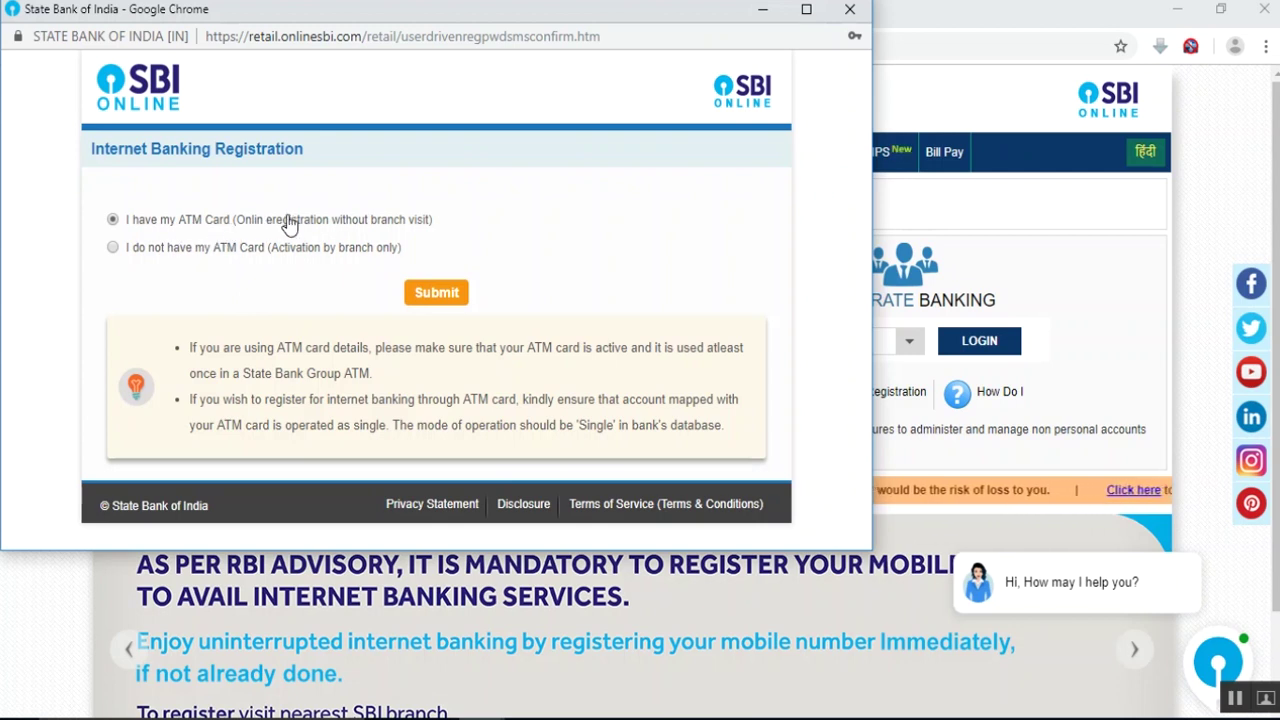
Step: Submit the registration with 'I have my ATM Card' kept selected
click(430, 296)
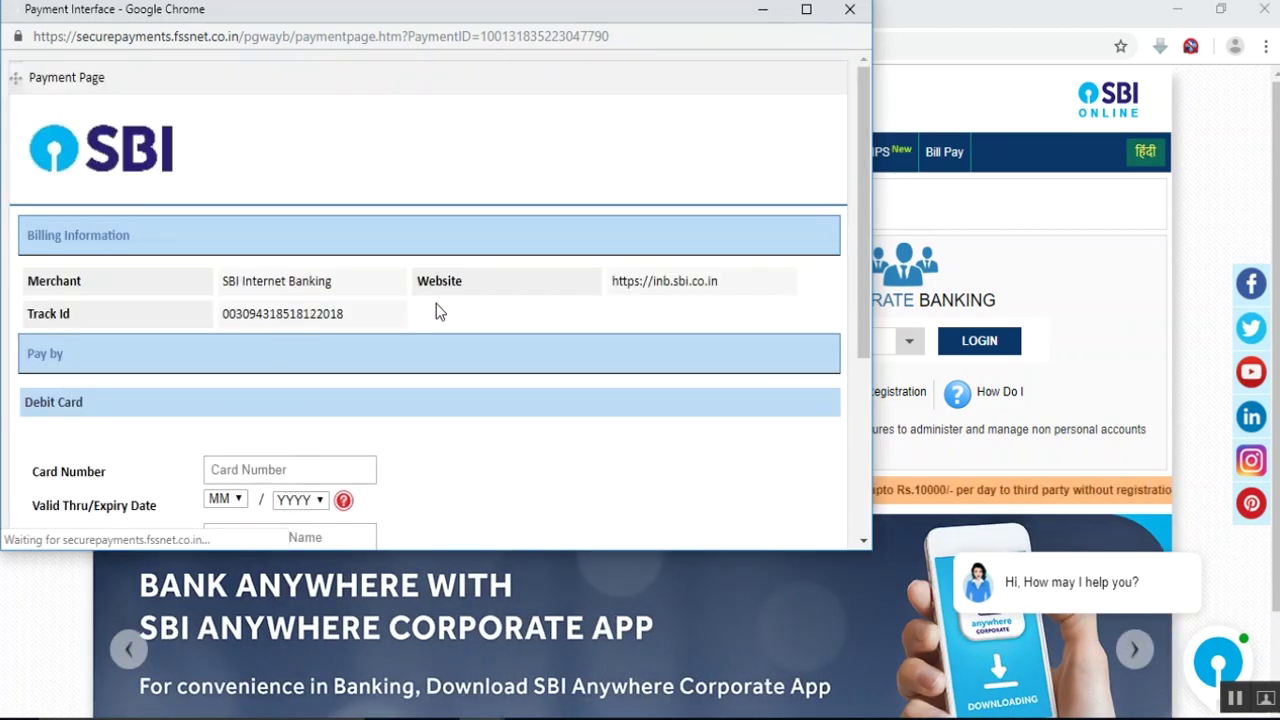
Step: Enter the debit card number and set the card expiry to 01/2049
scroll(451, 400, down, 2)
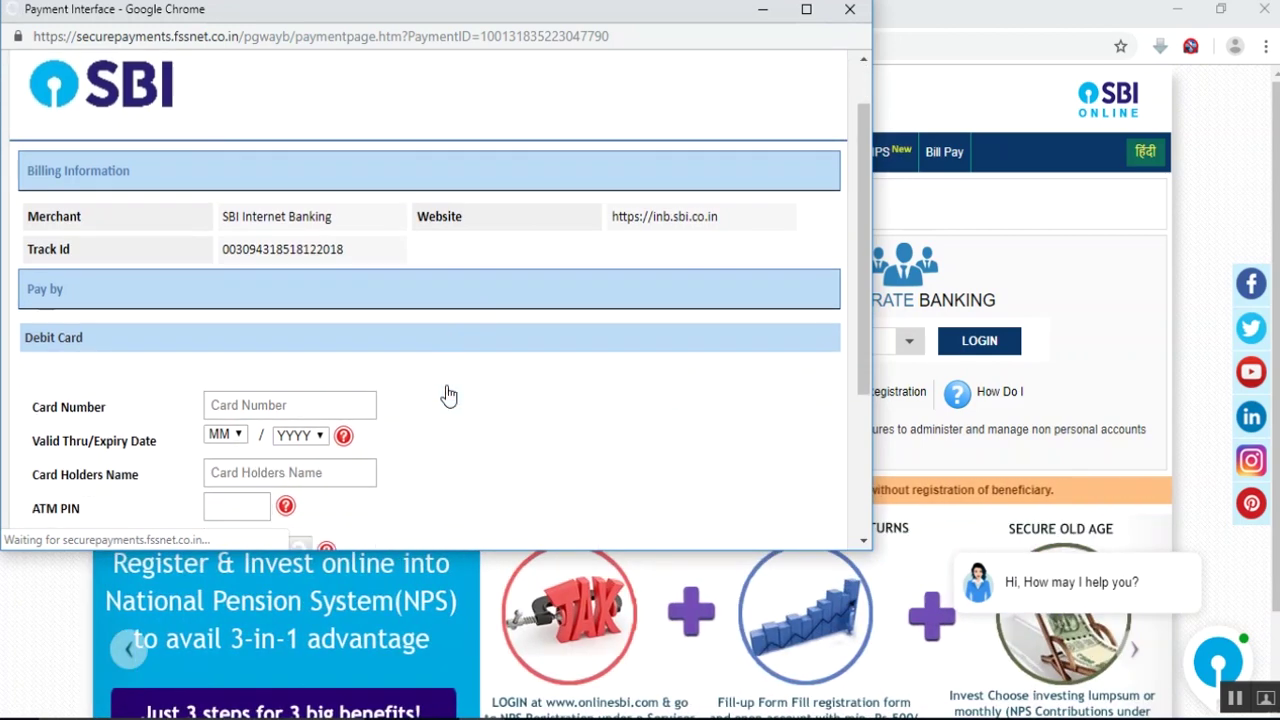
scroll(343, 397, down, 1)
click(308, 276)
text(622)
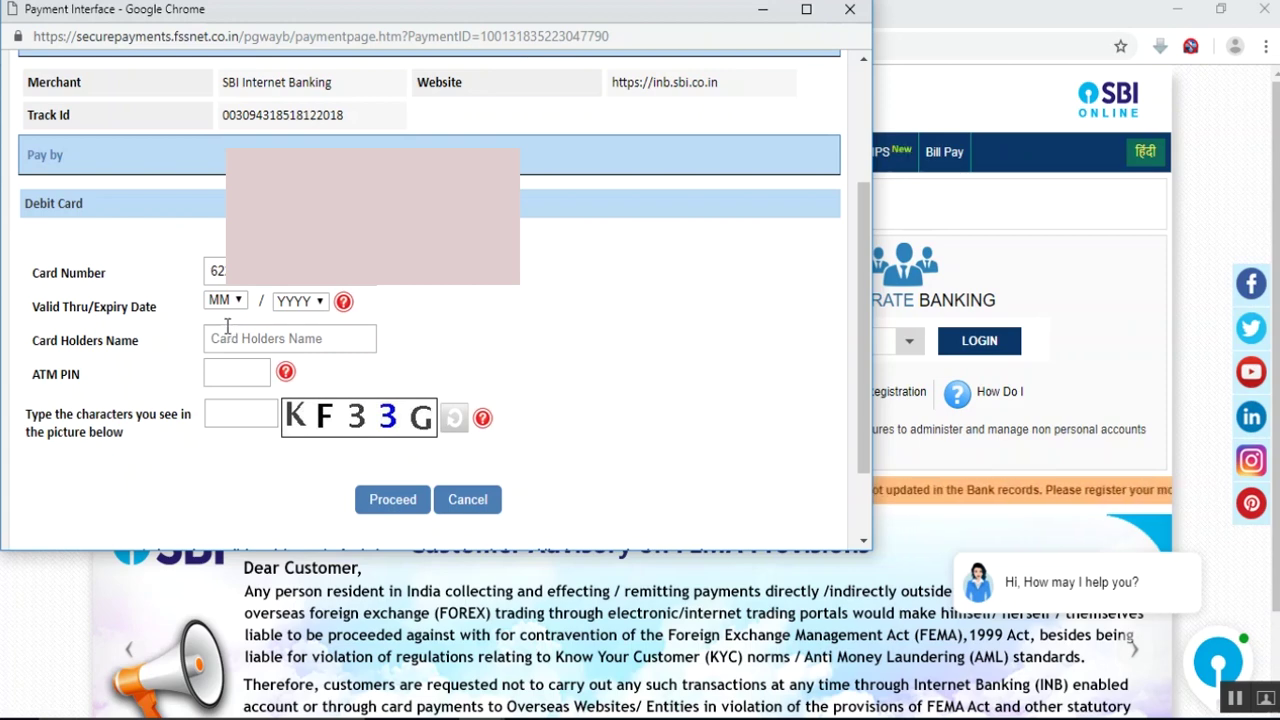
click(237, 302)
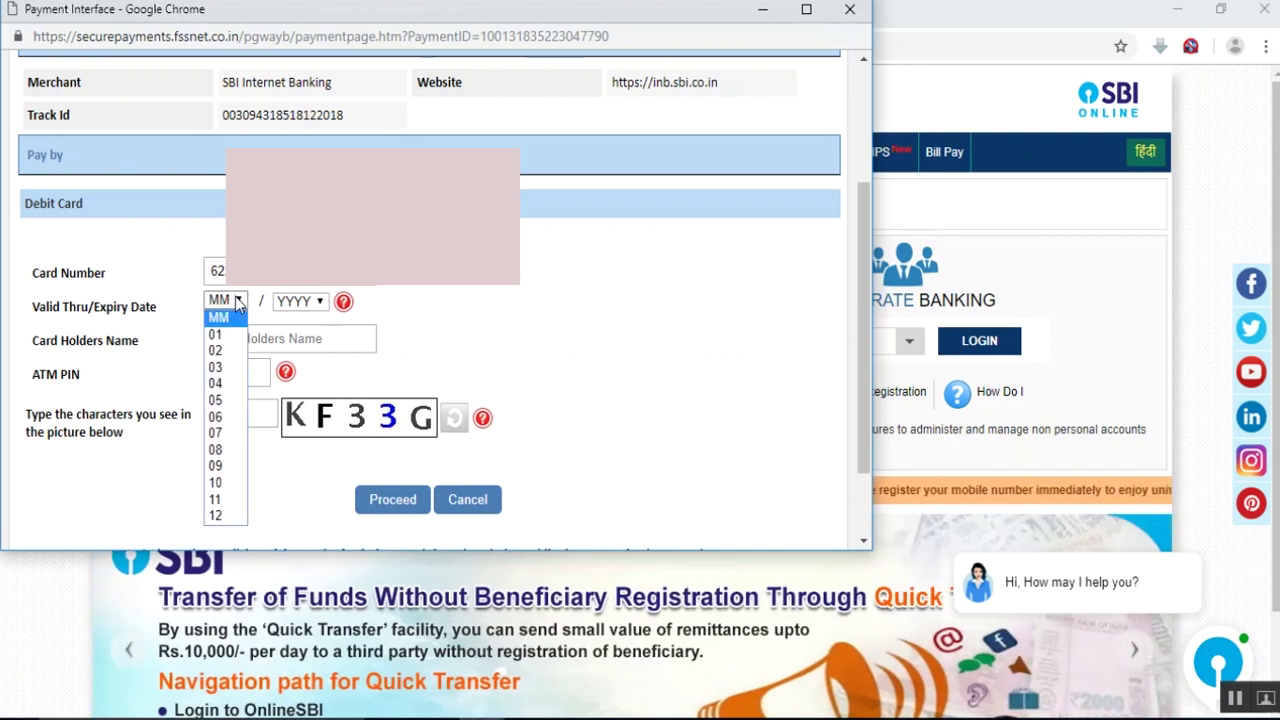
click(234, 334)
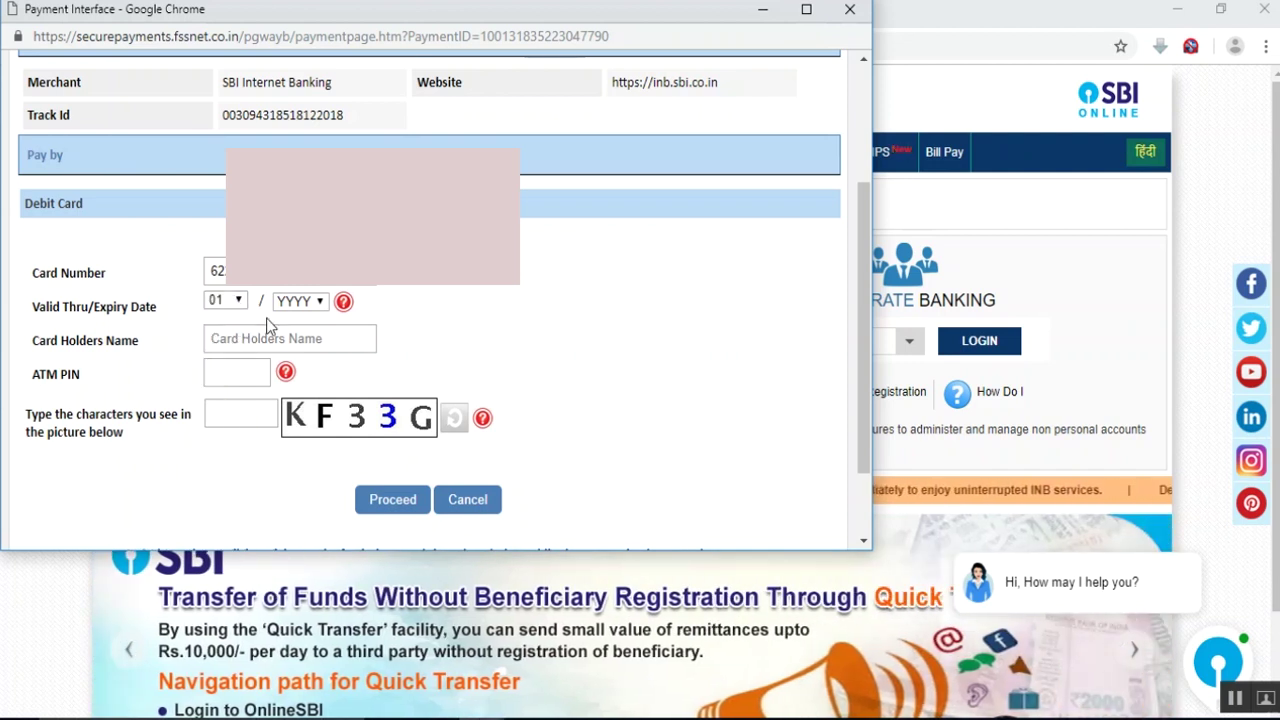
click(315, 302)
scroll(305, 400, down, 3)
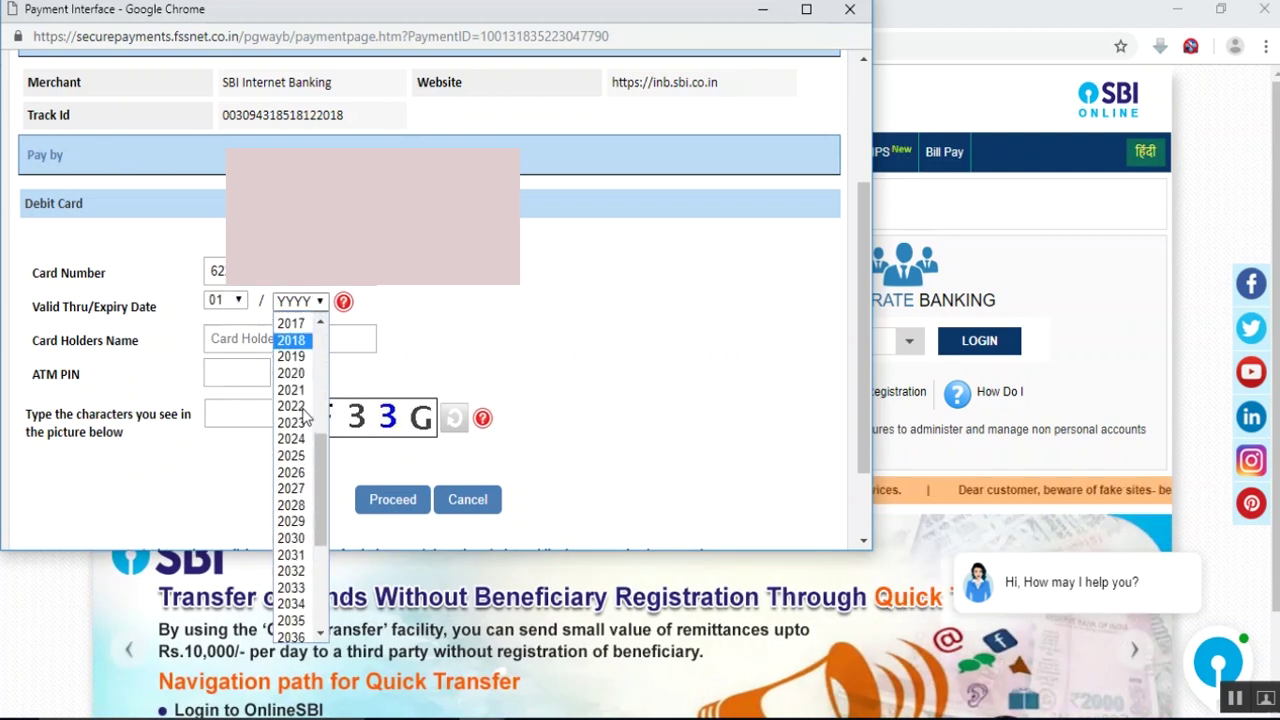
scroll(305, 415, down, 5)
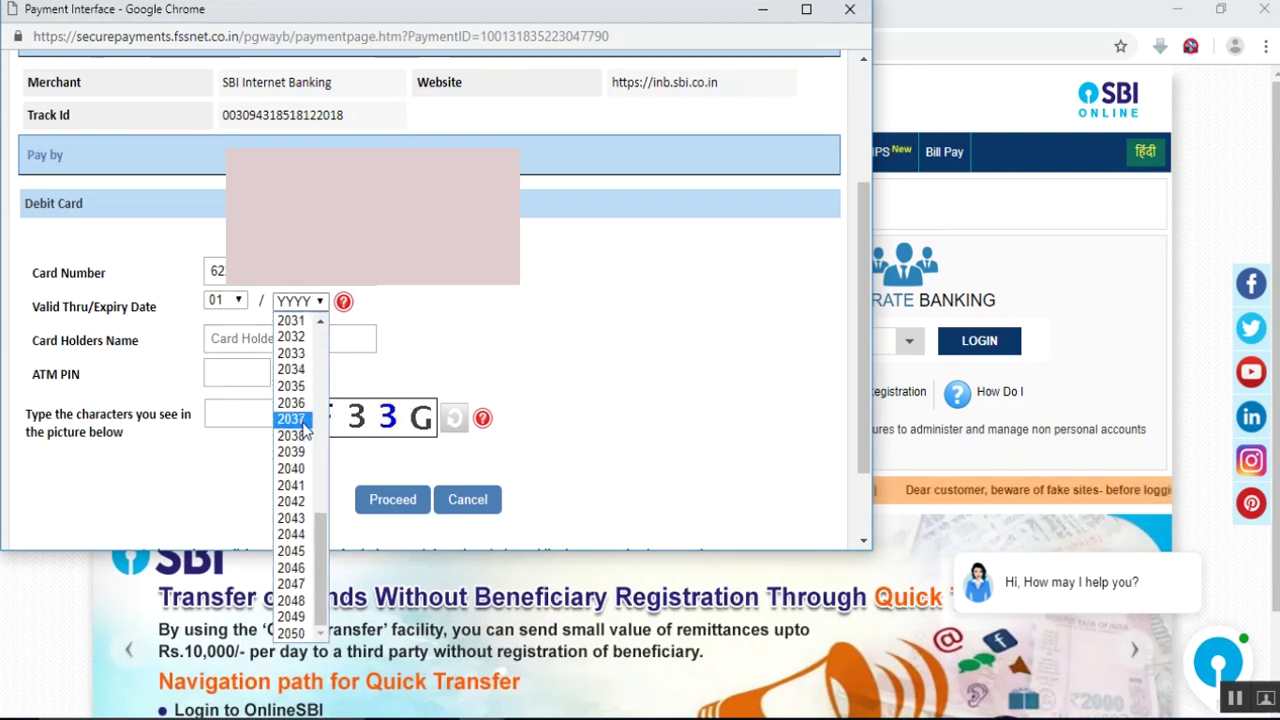
click(298, 617)
Step: View and close the help notes for the expiry date and ATM PIN
click(291, 340)
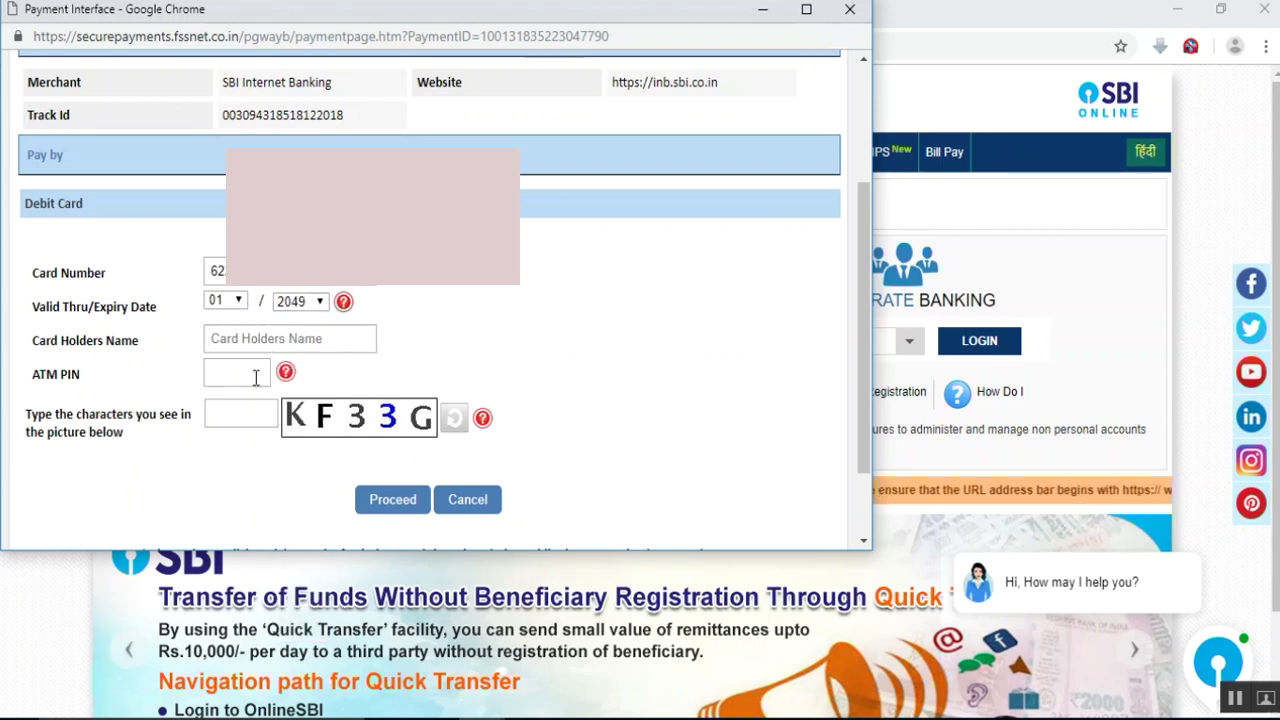
click(344, 303)
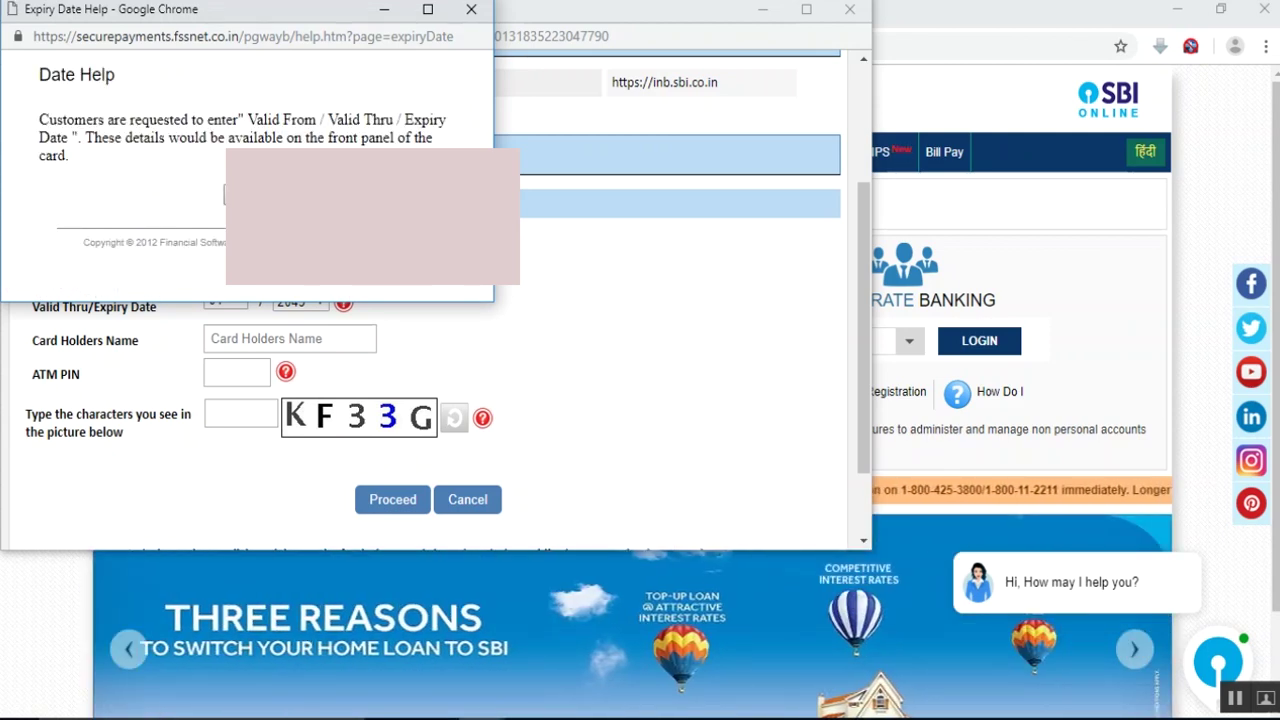
click(226, 195)
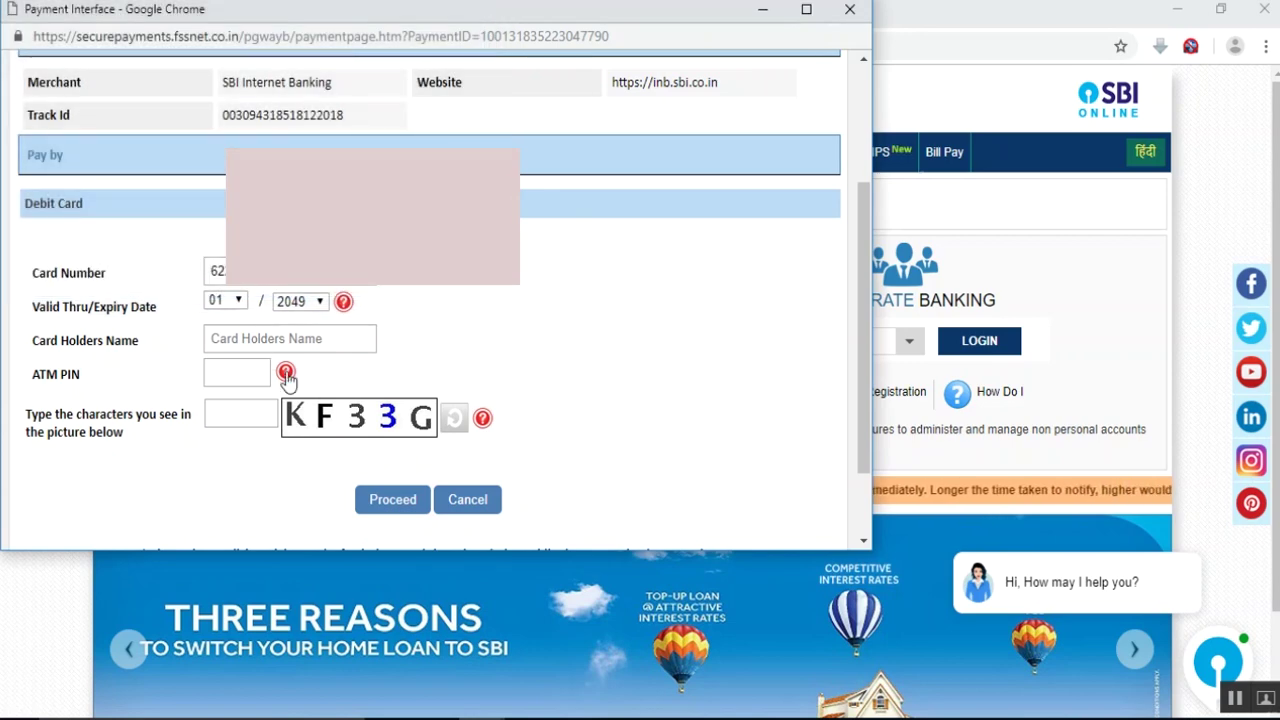
click(286, 374)
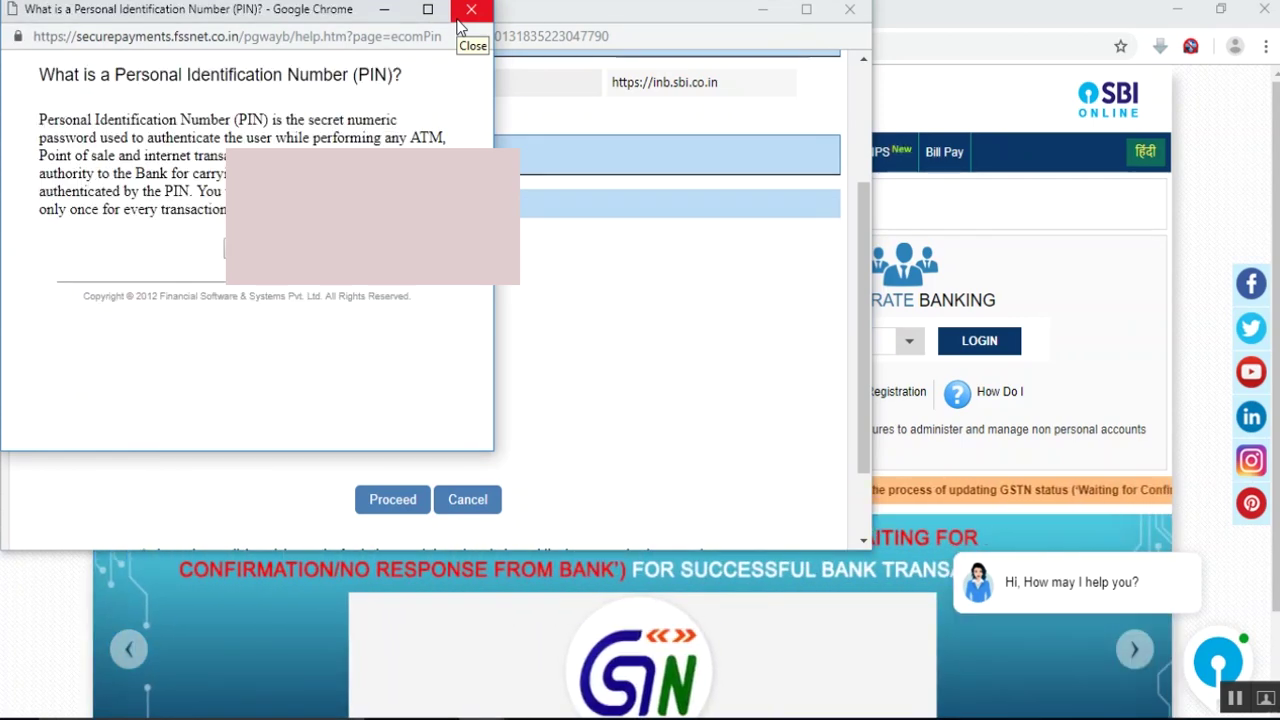
click(462, 20)
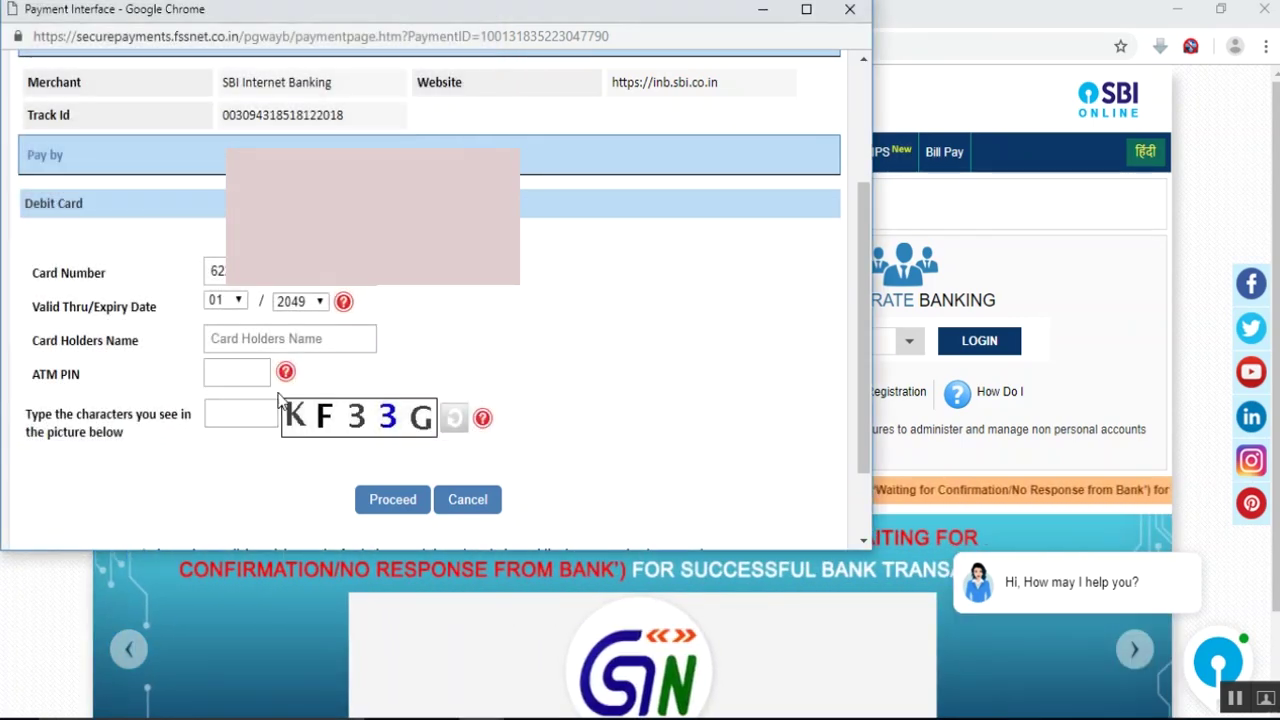
Step: Fill in the card holder's name, ATM PIN and image text 'KF33G', then proceed
click(281, 341)
text(S)
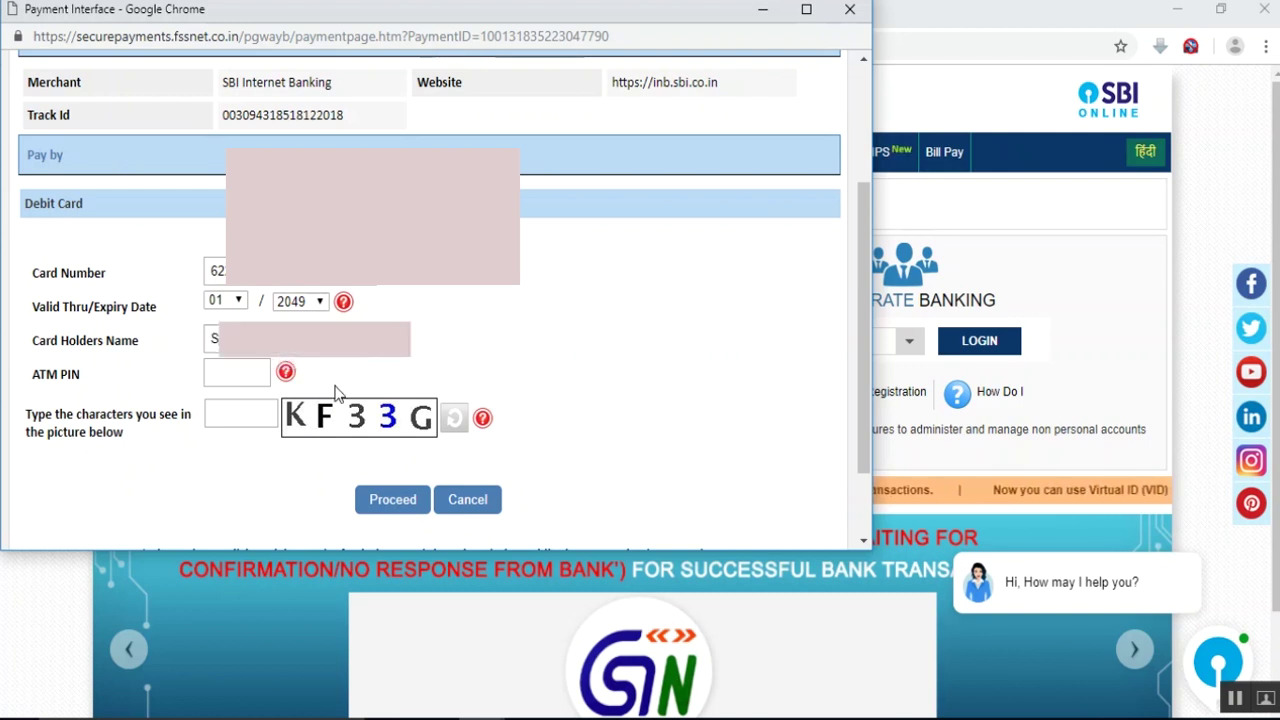
click(242, 374)
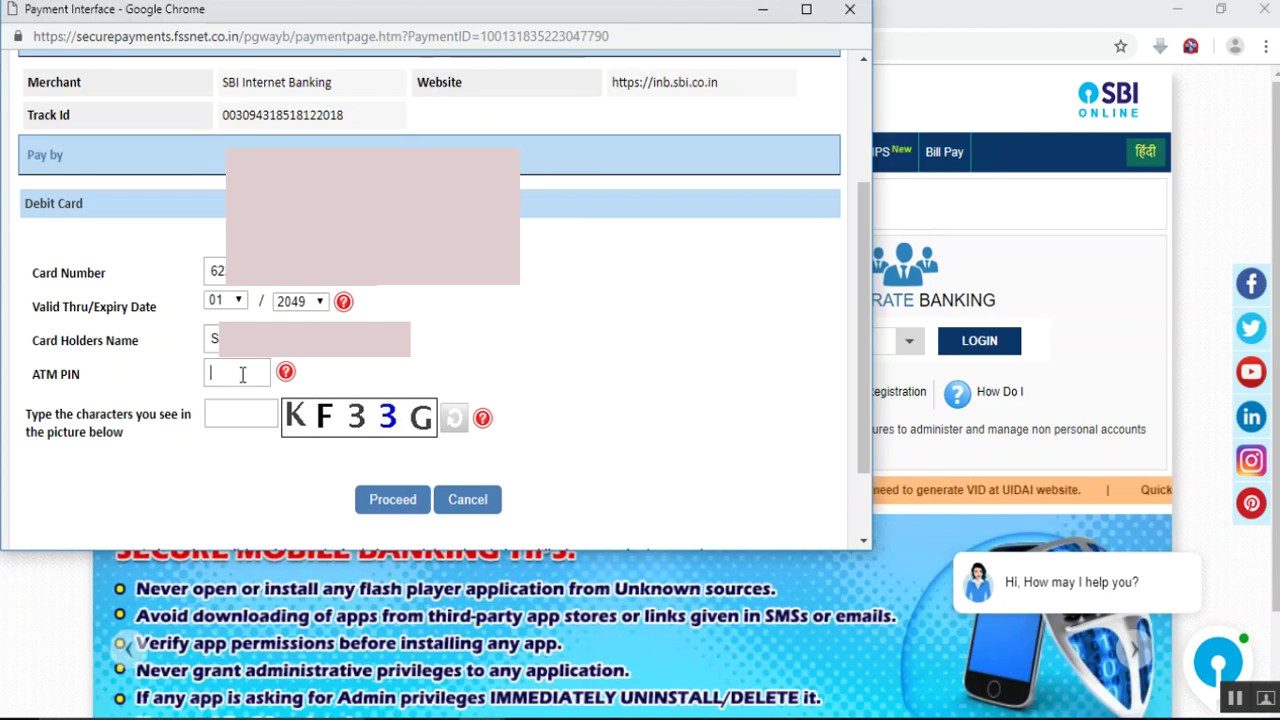
text(••••)
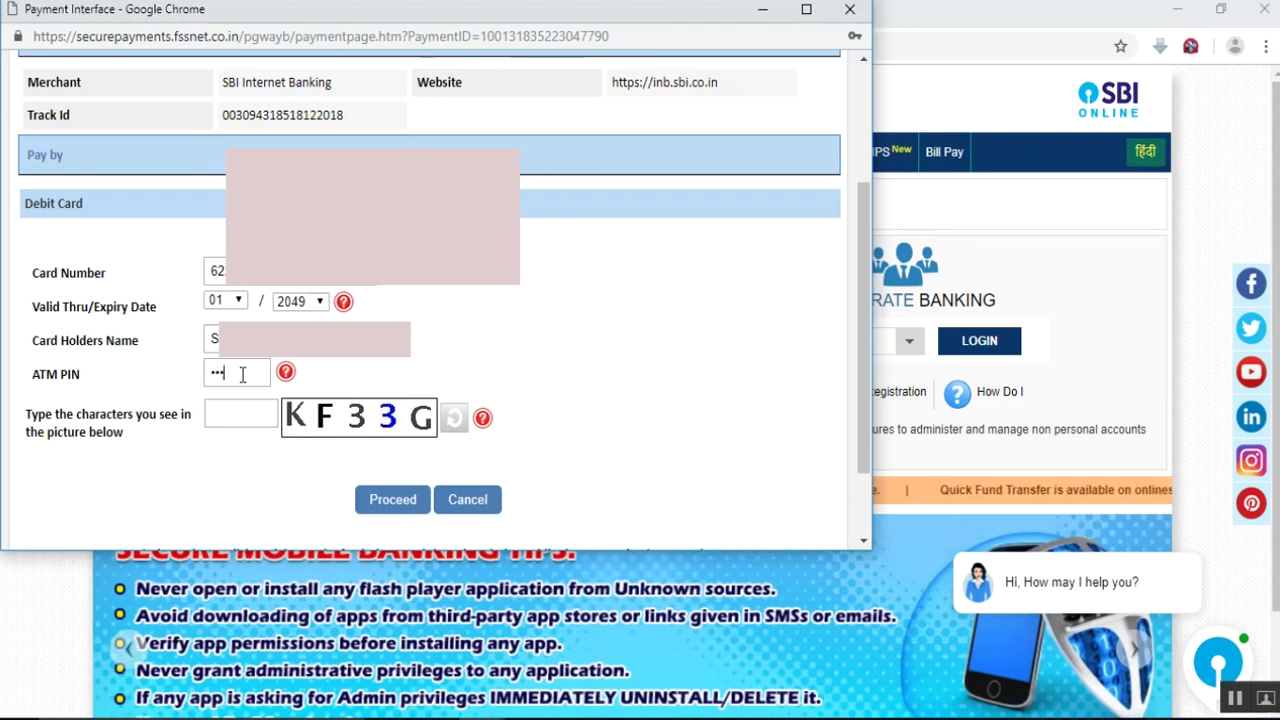
click(242, 410)
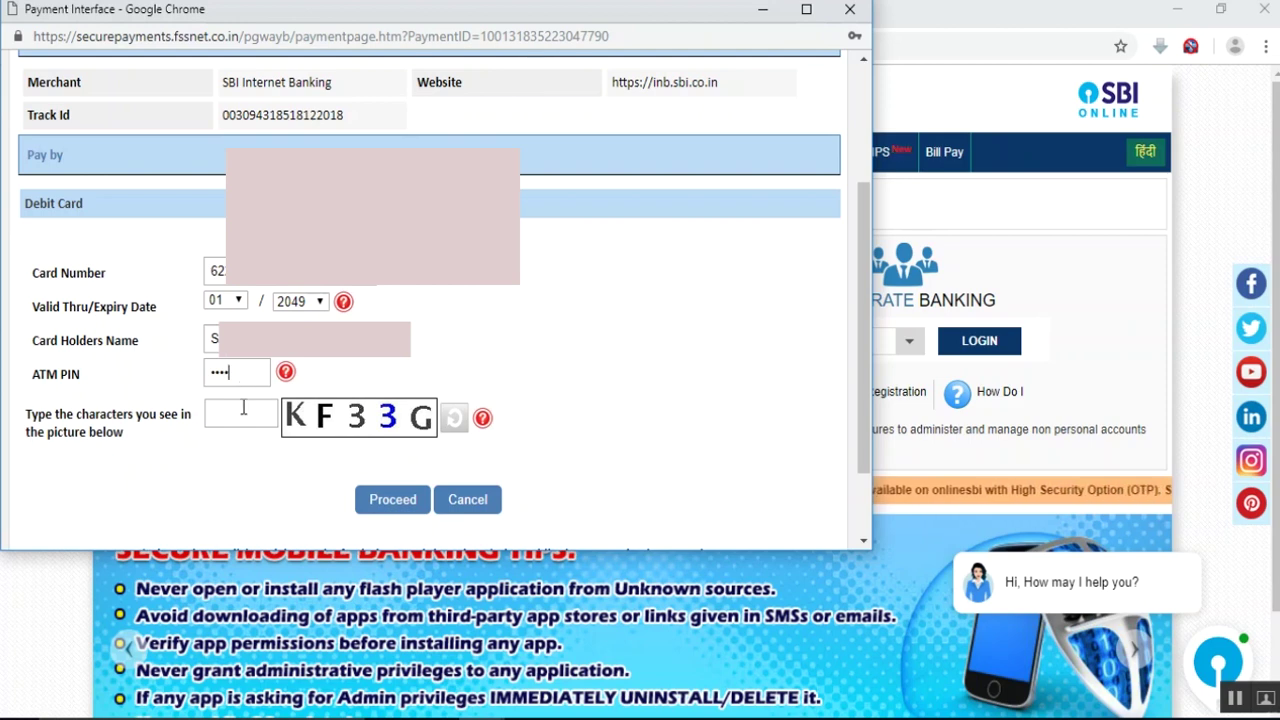
text(KF33G)
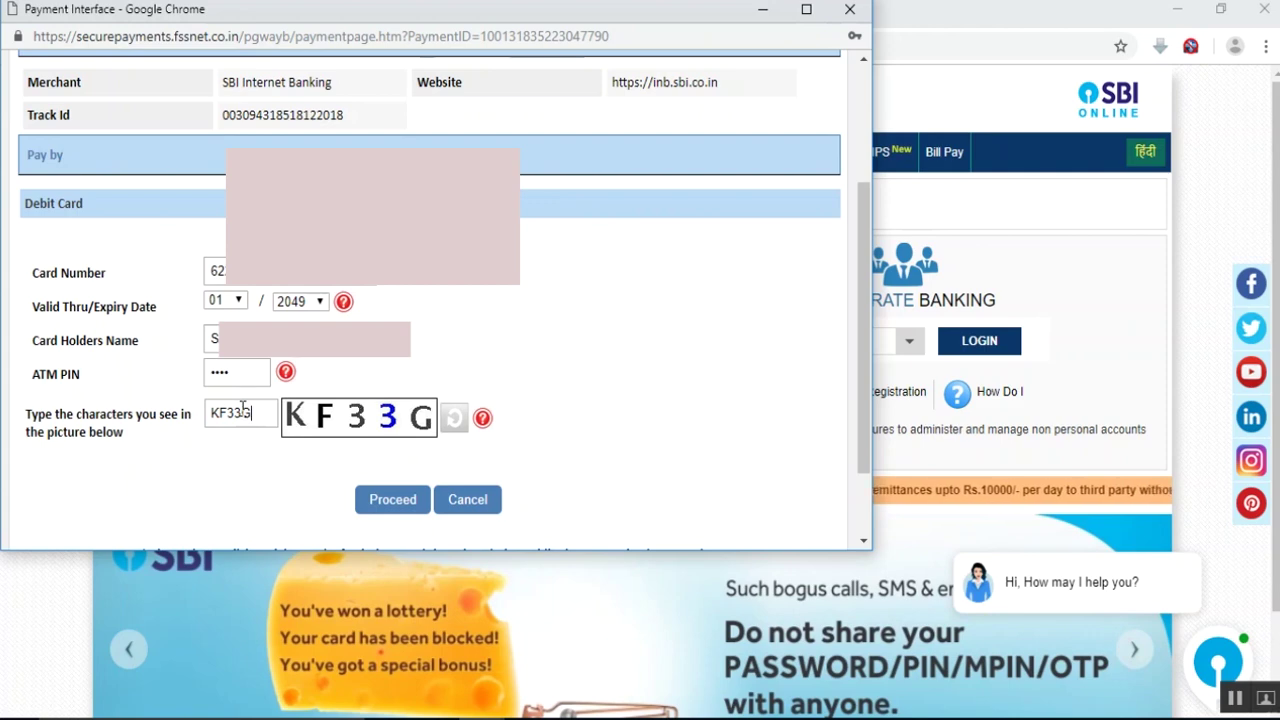
click(390, 492)
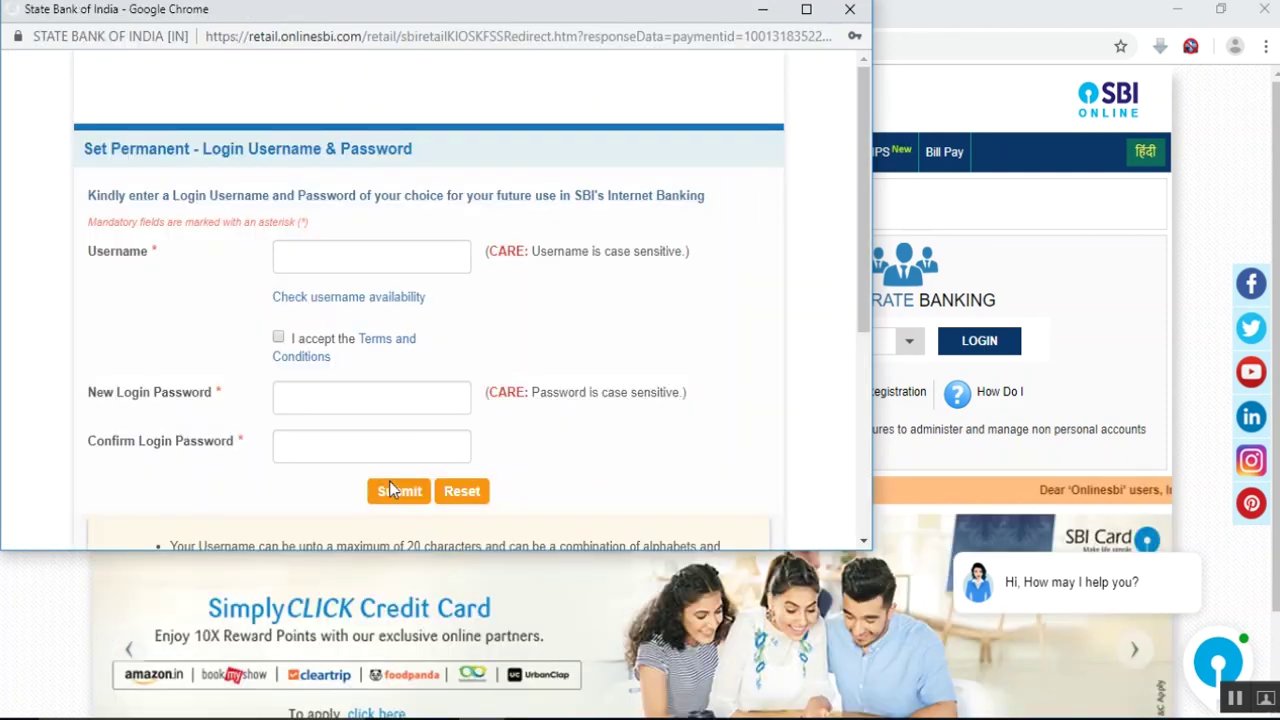
Step: Select the username field and accept the terms and conditions
click(371, 259)
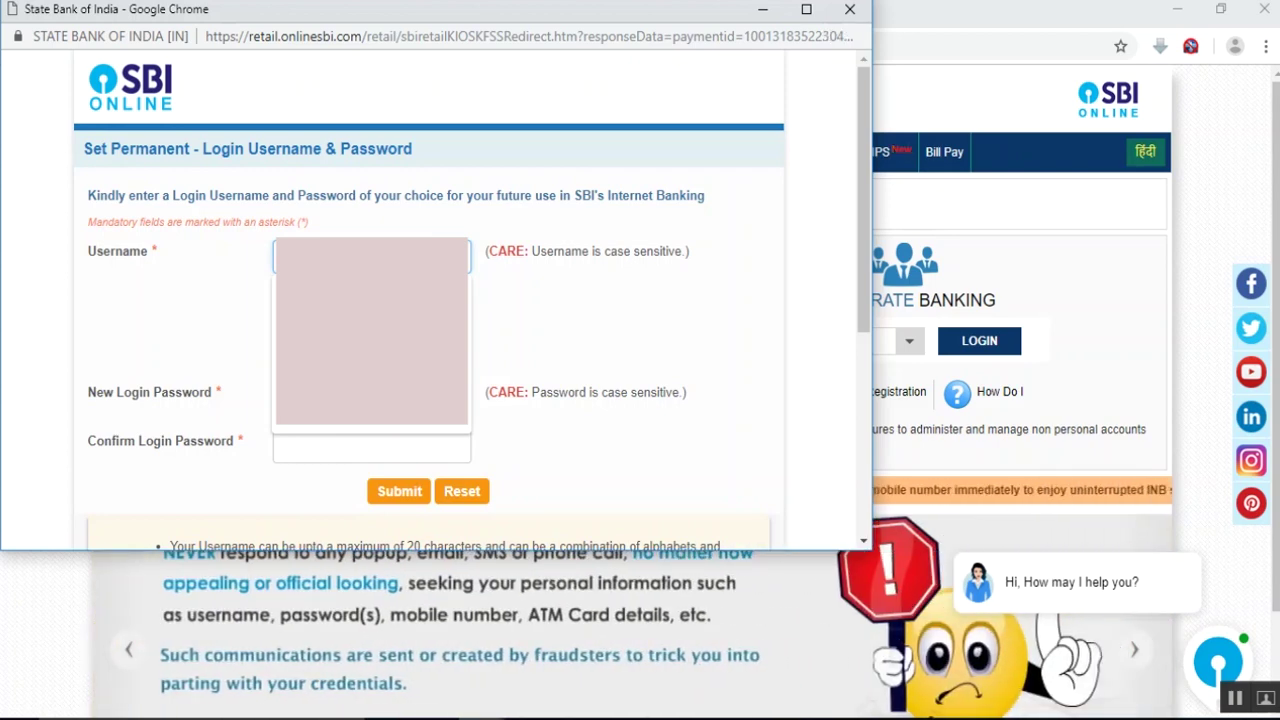
key(Escape)
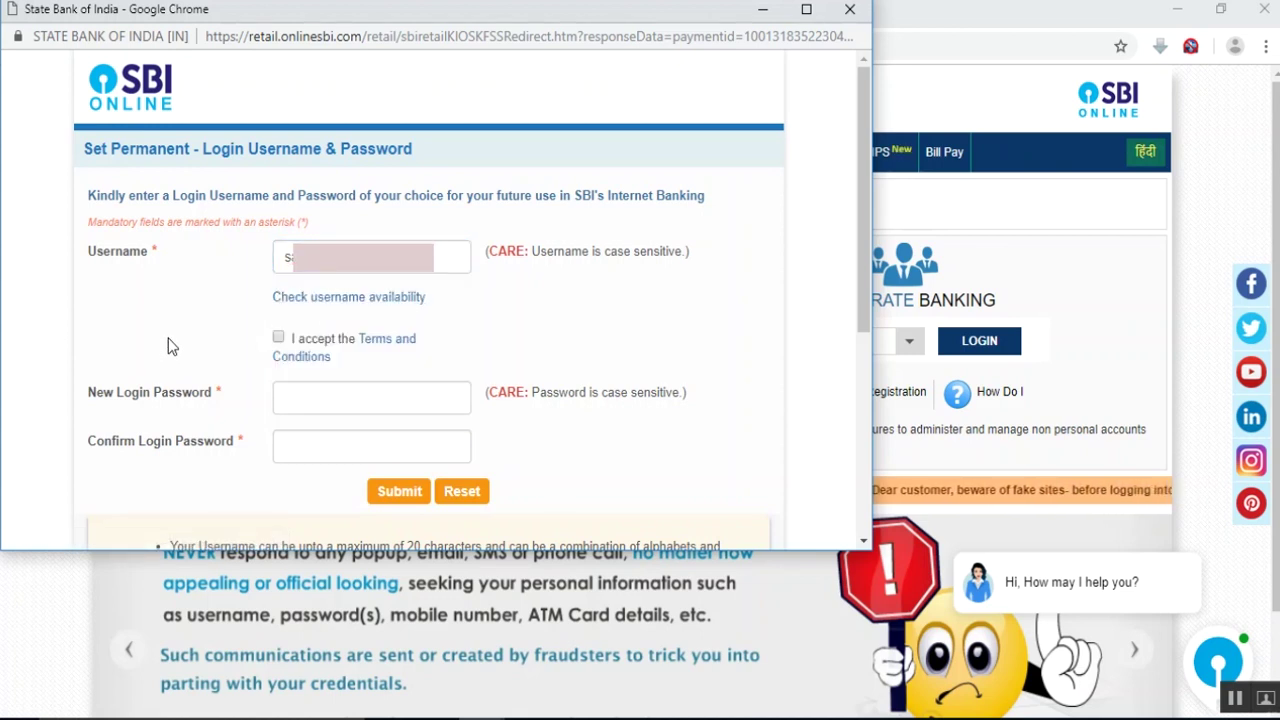
click(279, 339)
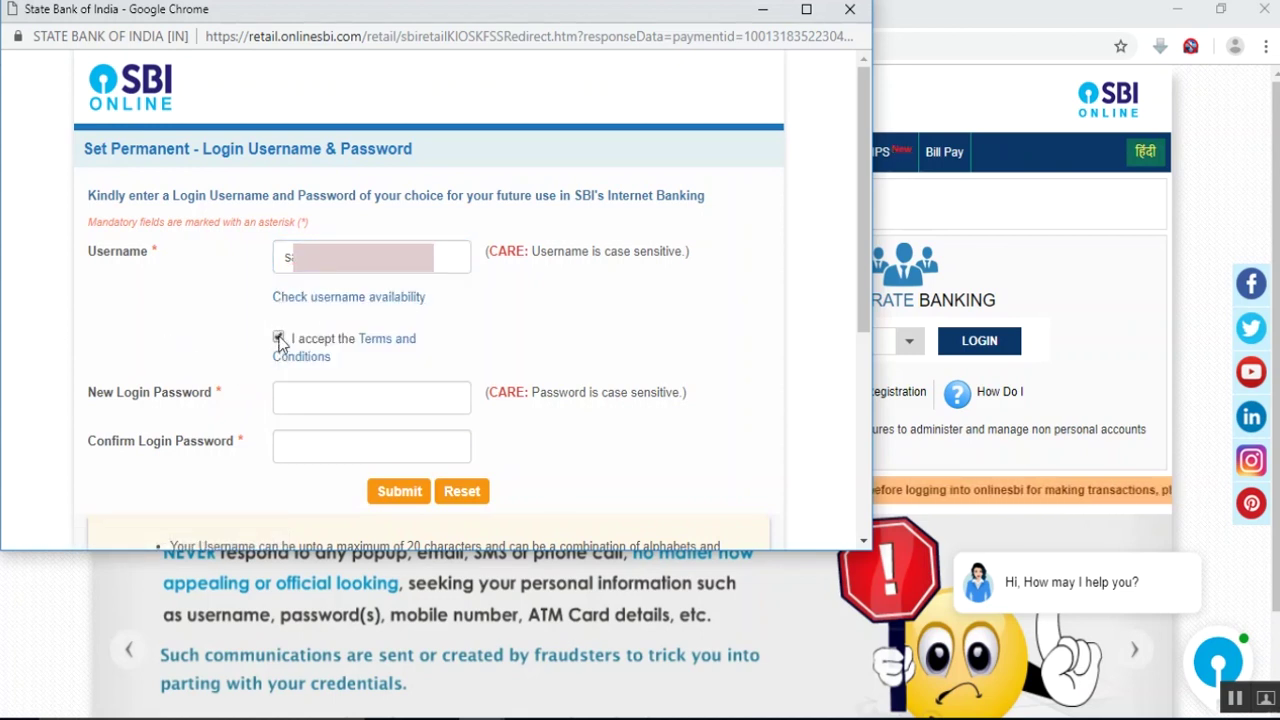
Step: Set and confirm the new login password, submit, and accept the confirmation alert
click(304, 400)
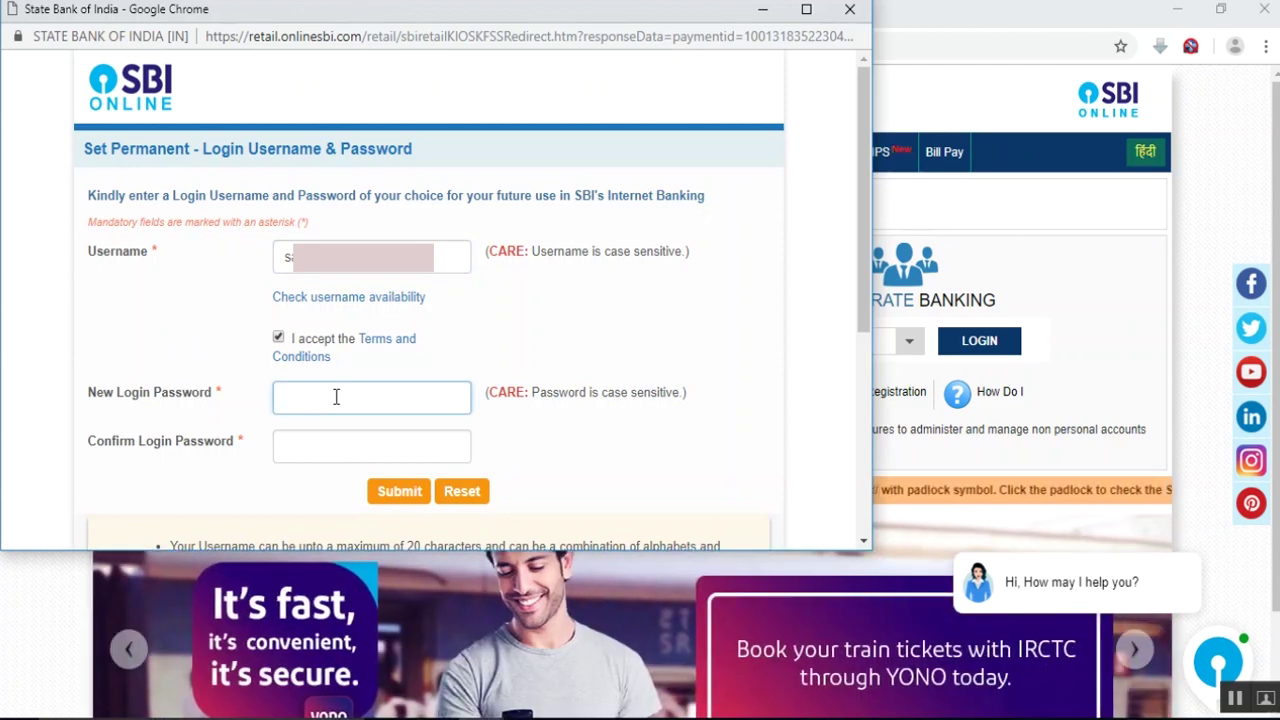
text(*)
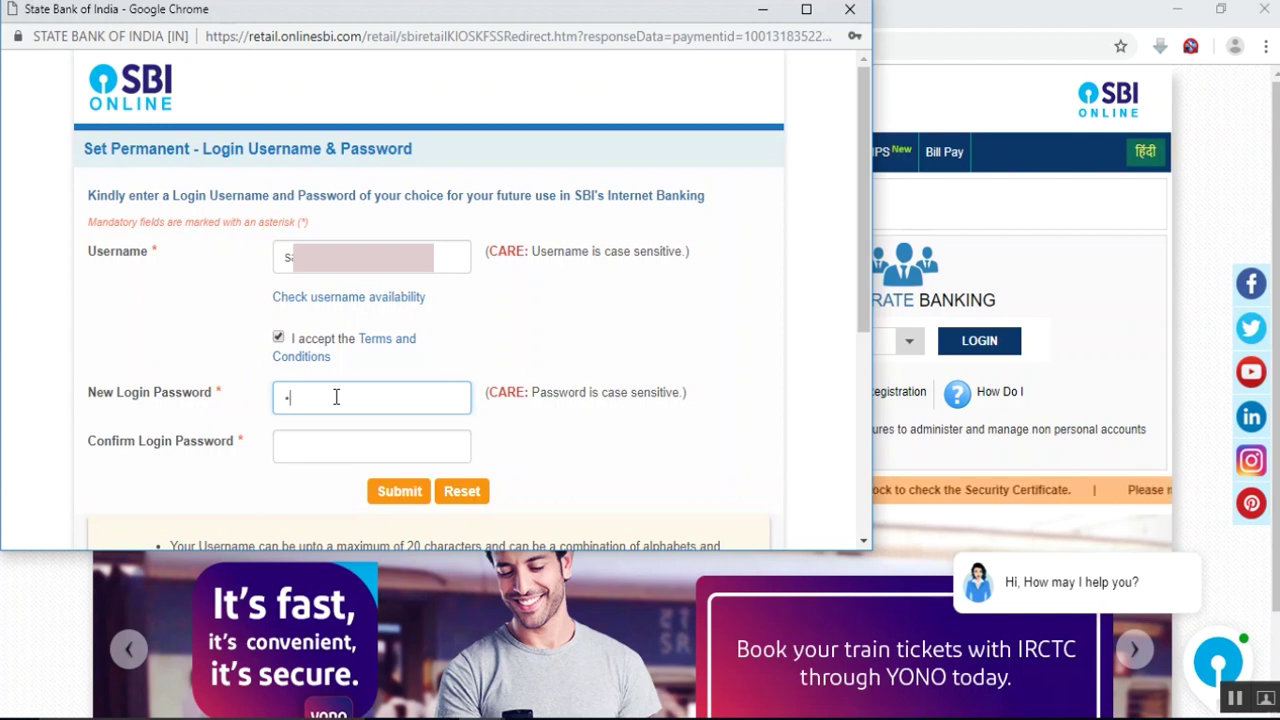
key(BackSpace)
text(***********)
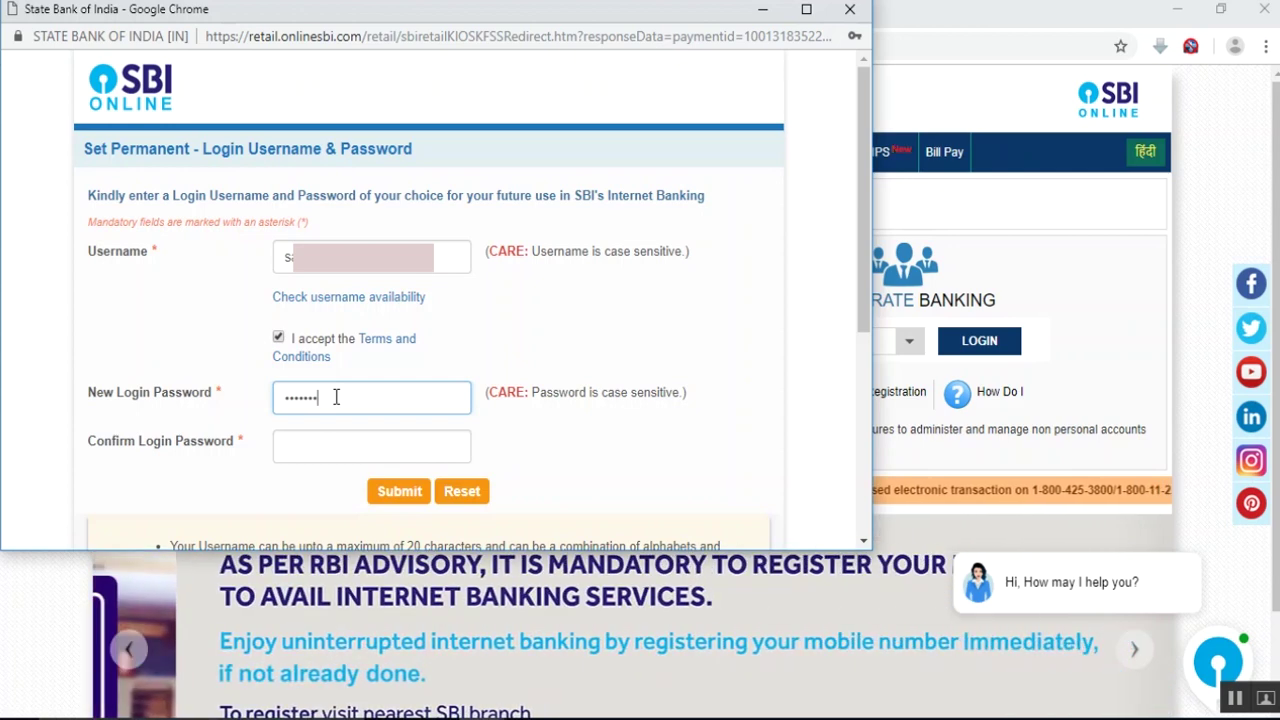
click(337, 452)
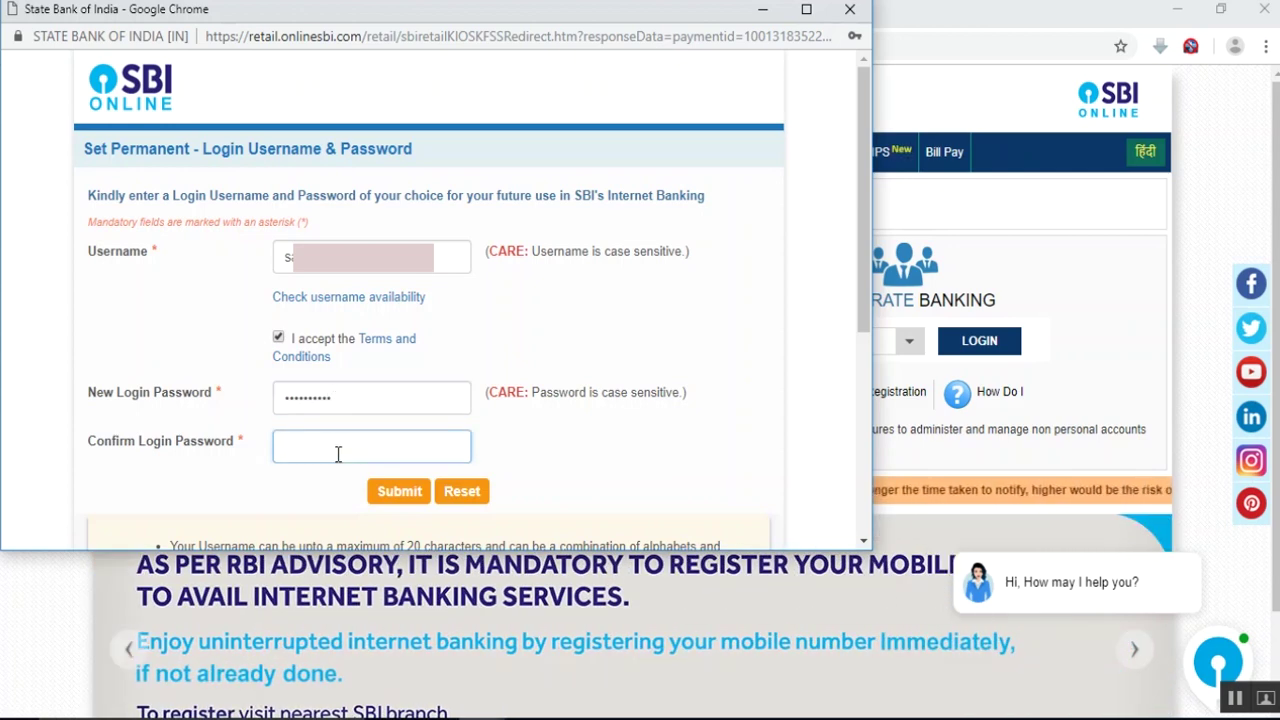
text(**)
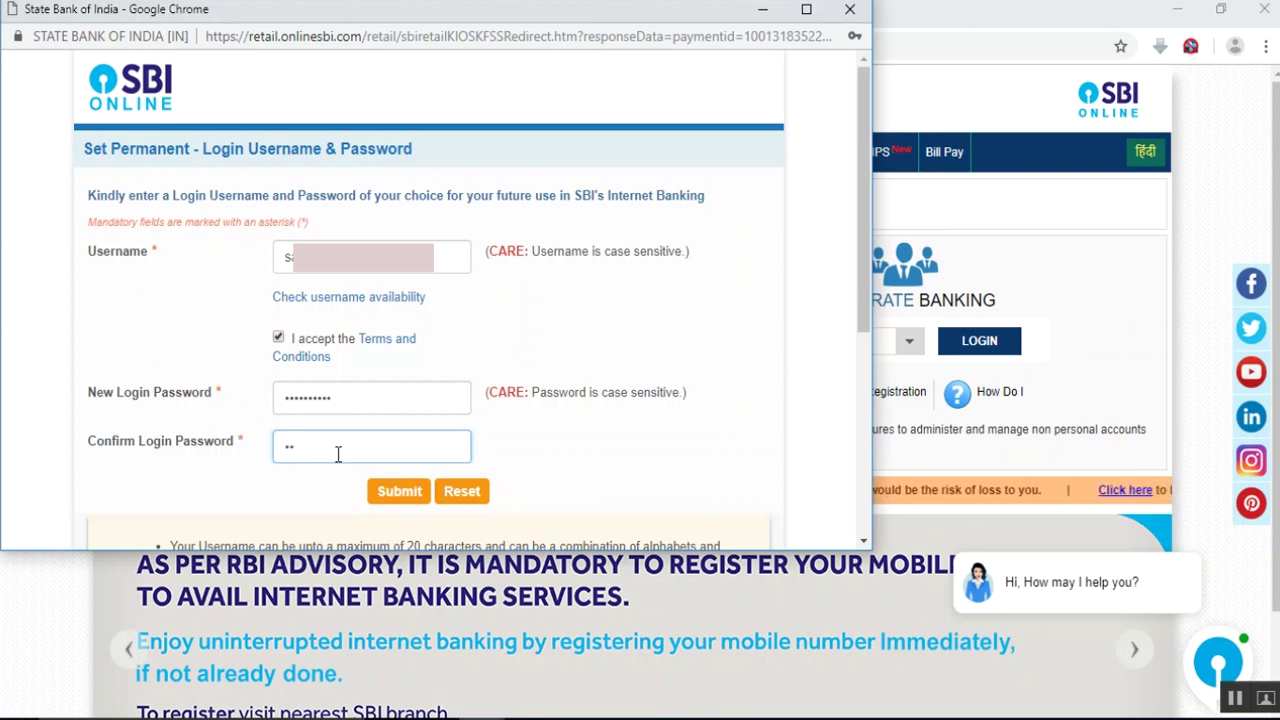
text(*********)
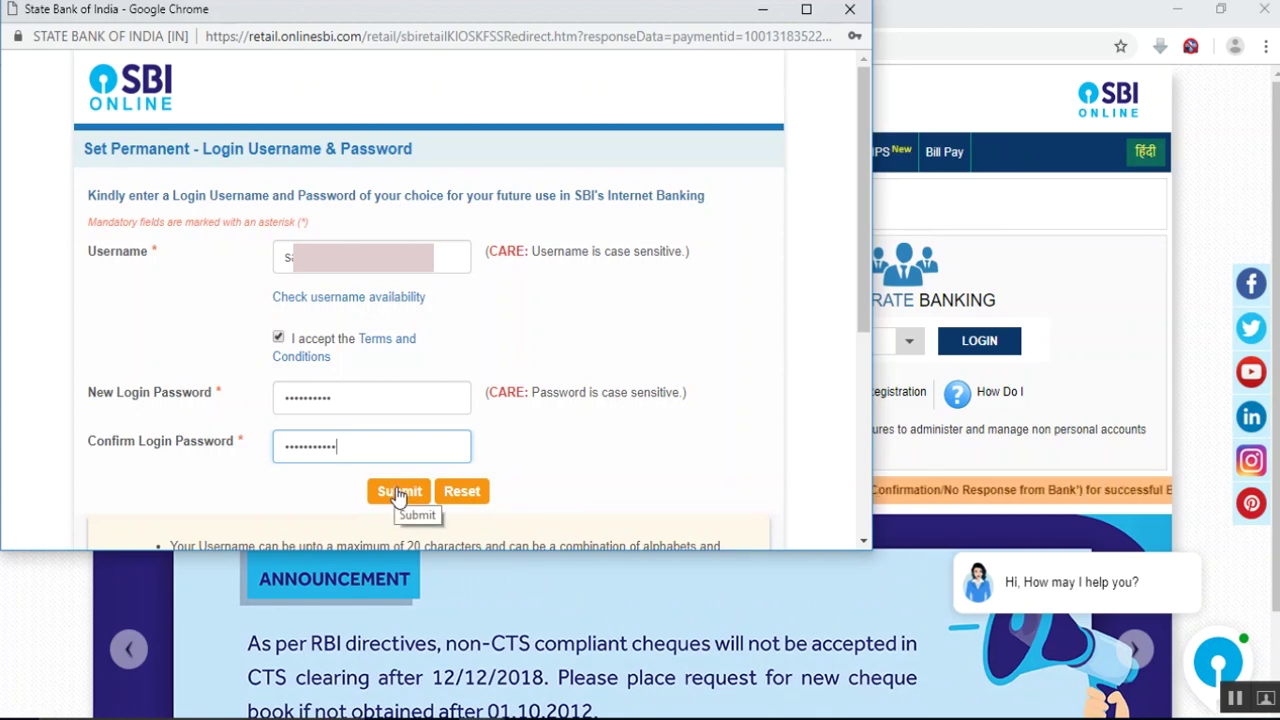
click(399, 493)
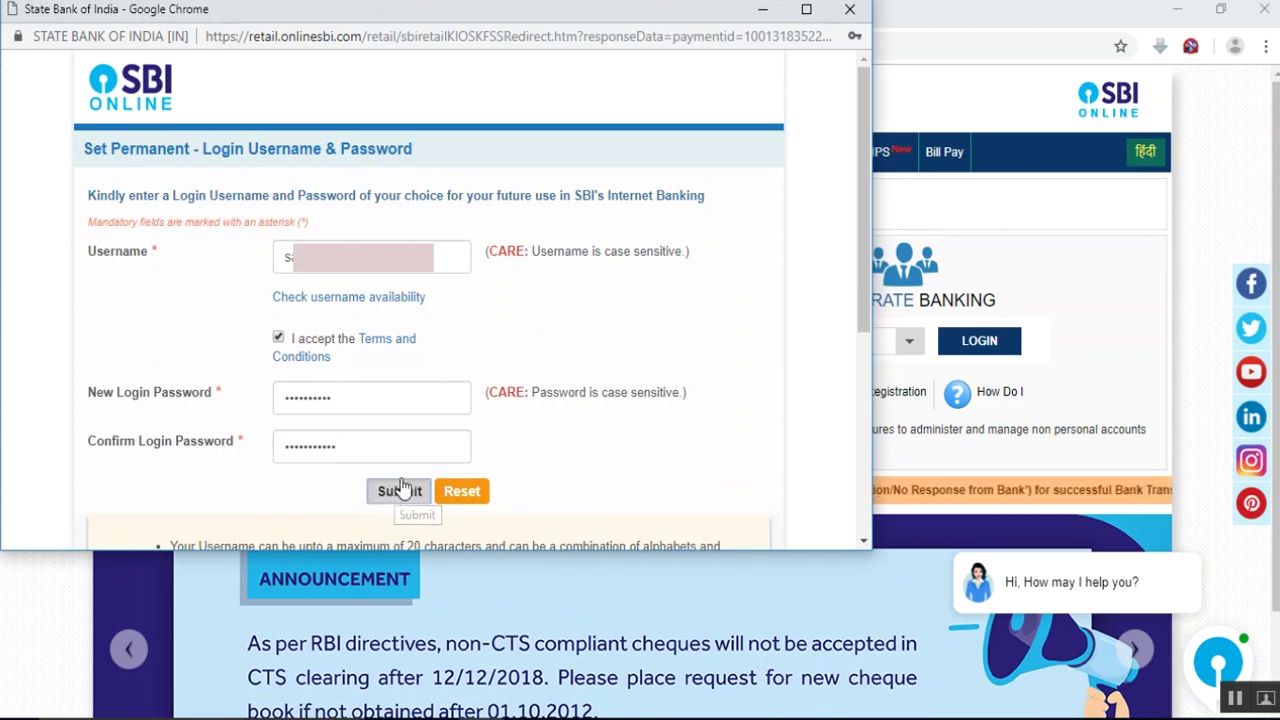
key(Return)
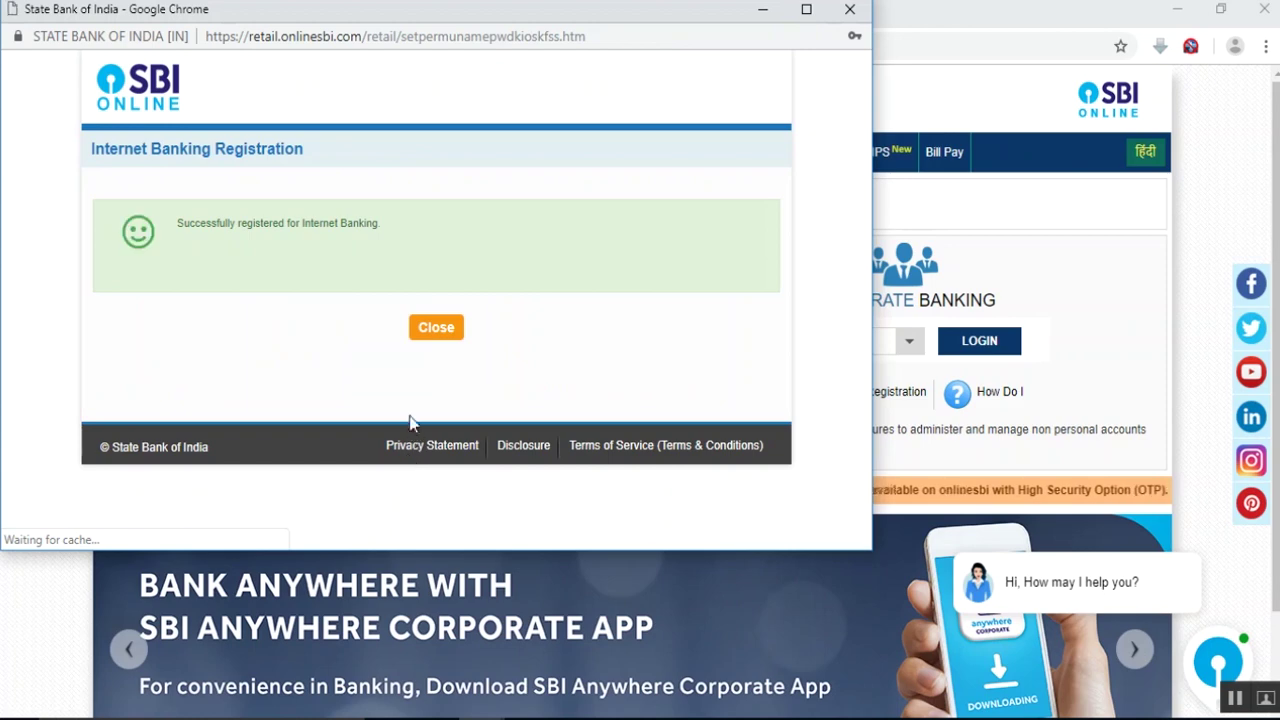
Step: Close the registration window and reach the Personal Banking login form
click(435, 328)
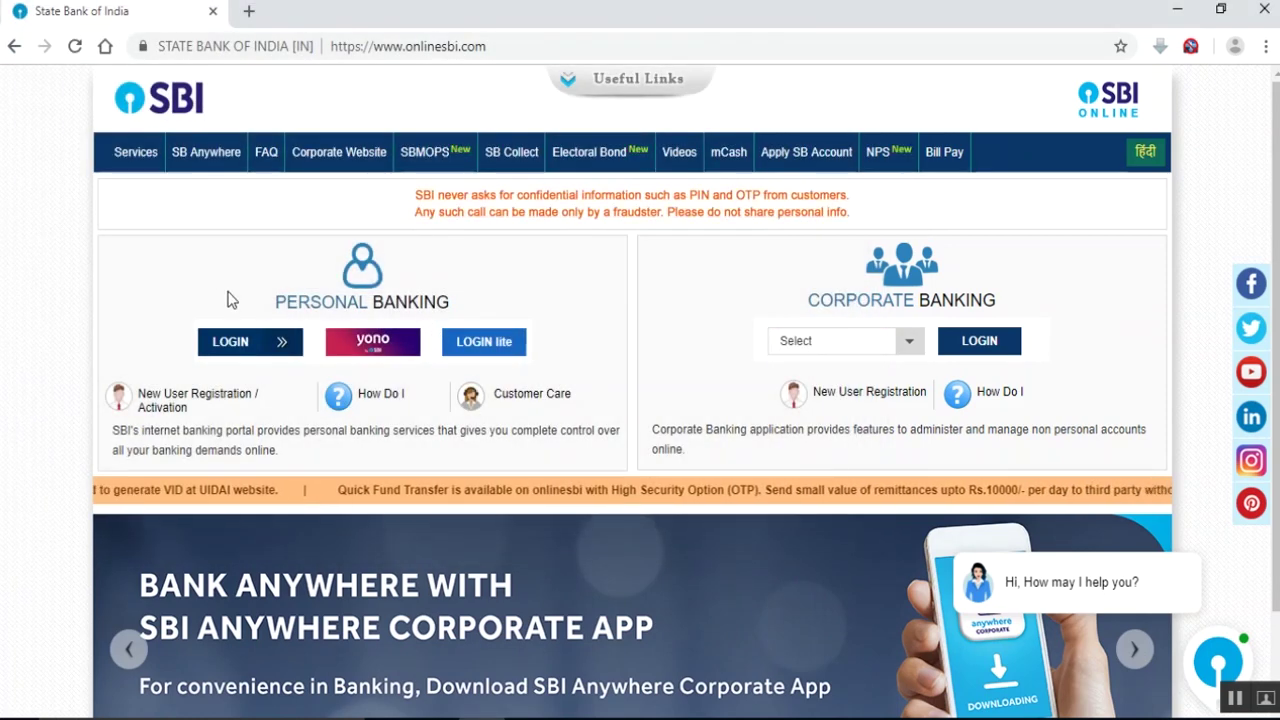
click(231, 346)
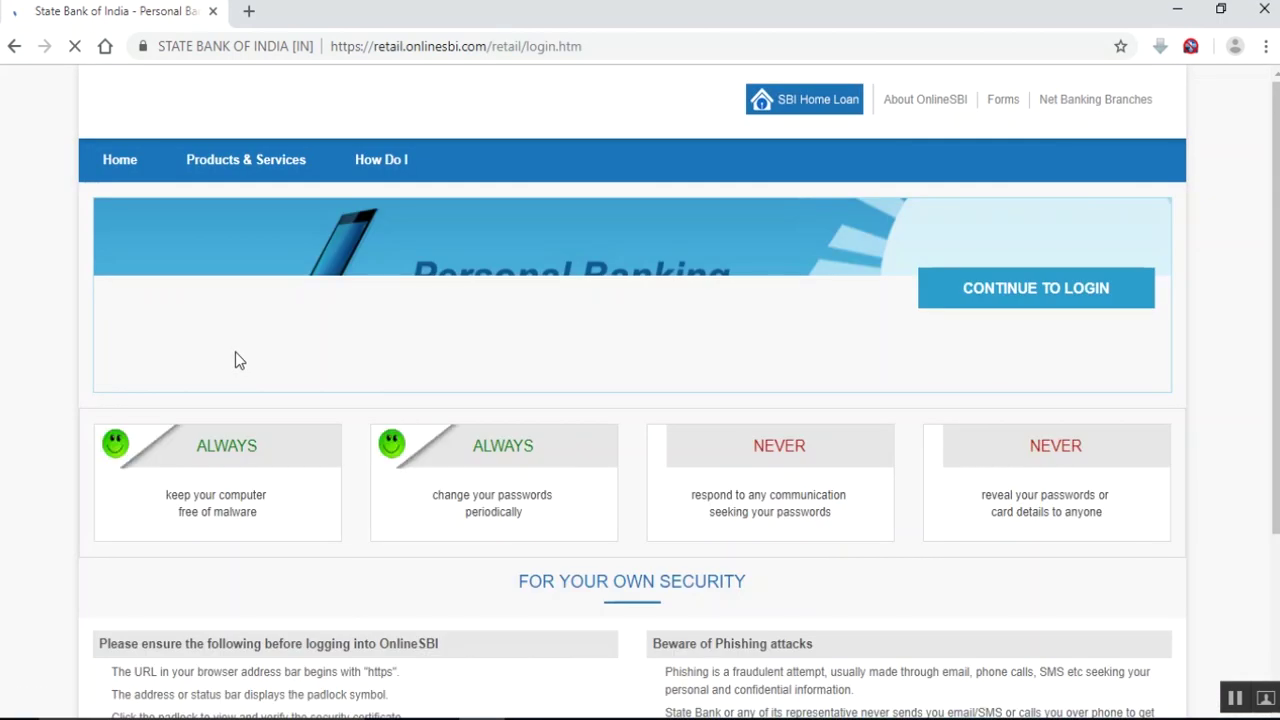
click(969, 288)
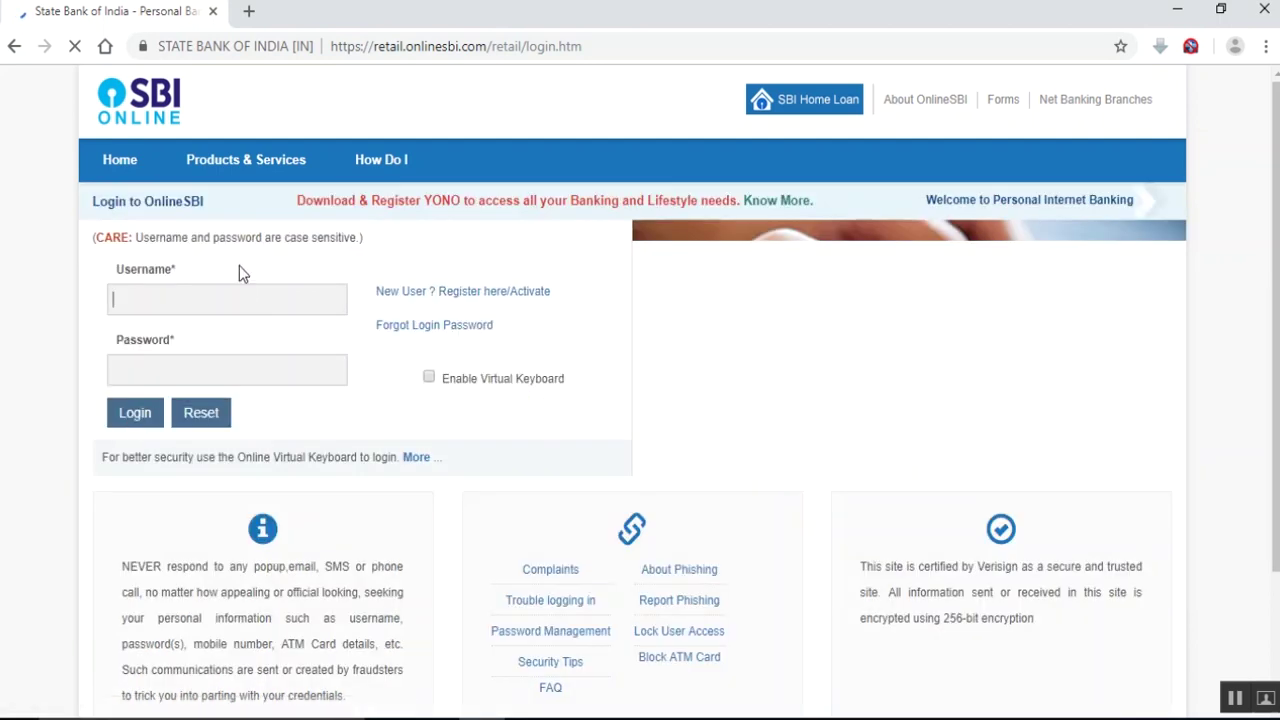
Step: Log in with the new username and password
text(s)
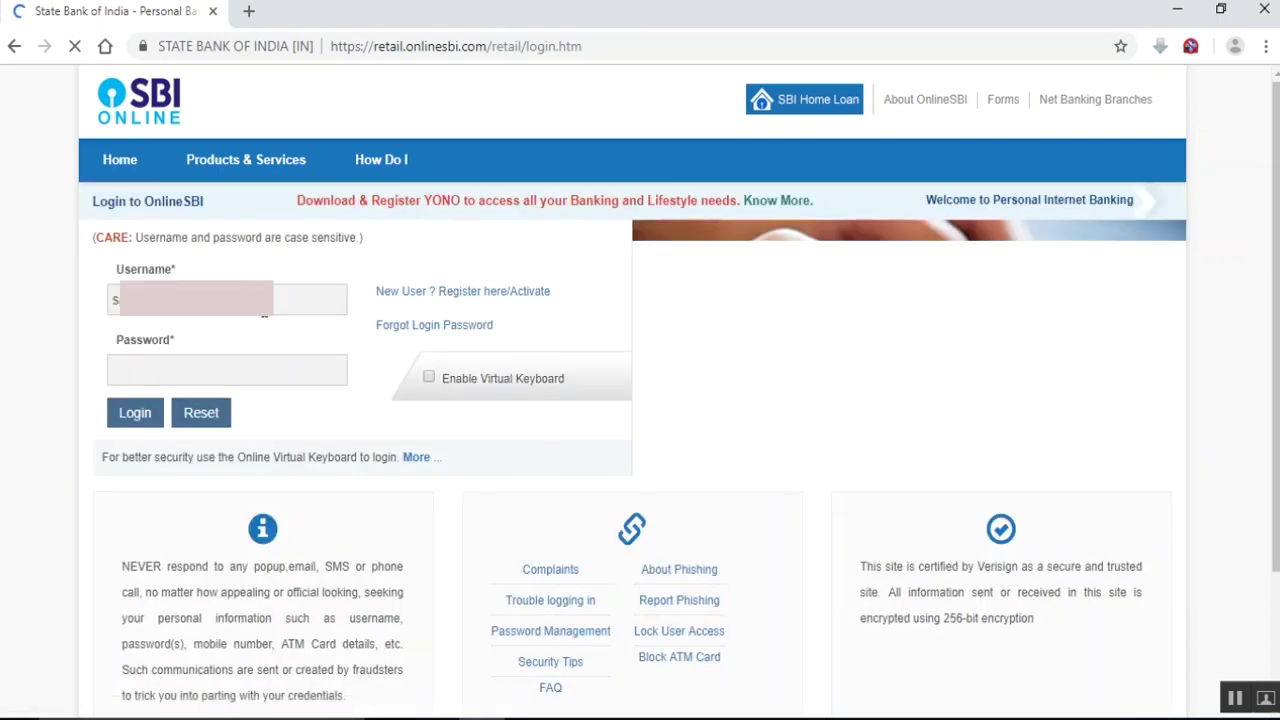
key(Tab)
text(********)
click(145, 416)
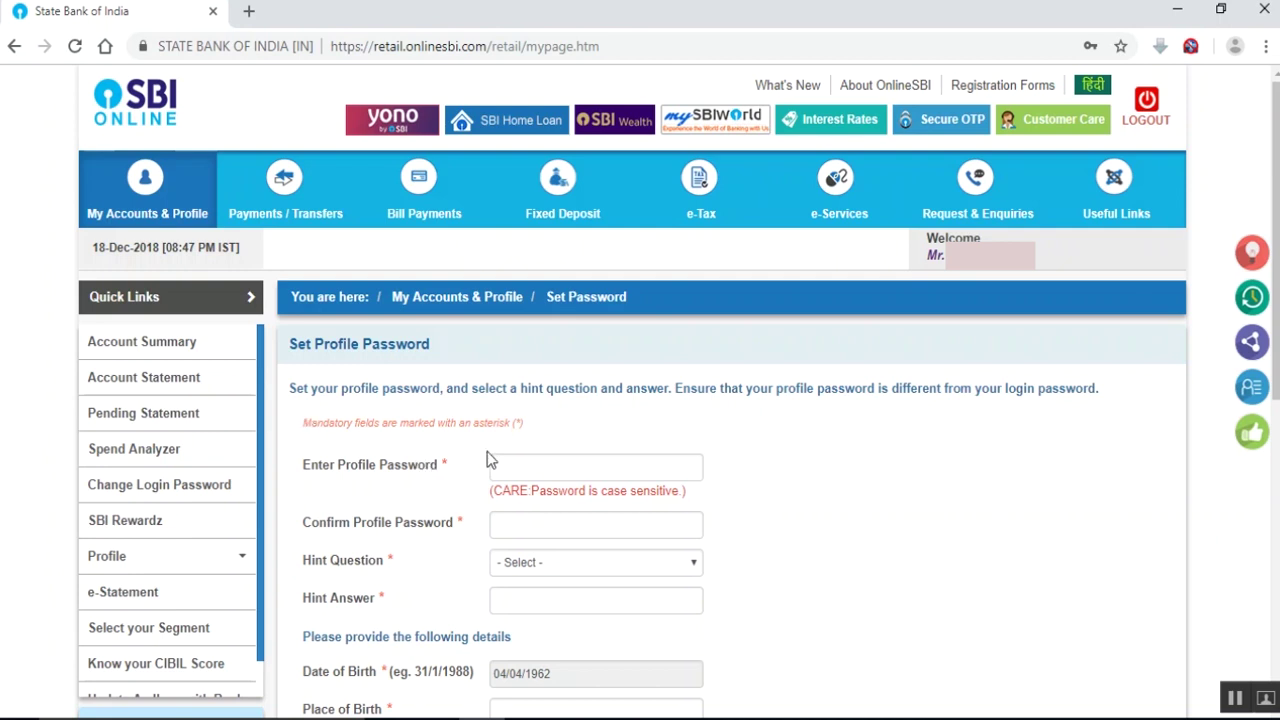
Step: Type the new profile password and retype it in the Confirm Profile Password field
click(517, 465)
text(aaaaaaaaaaa)
click(516, 530)
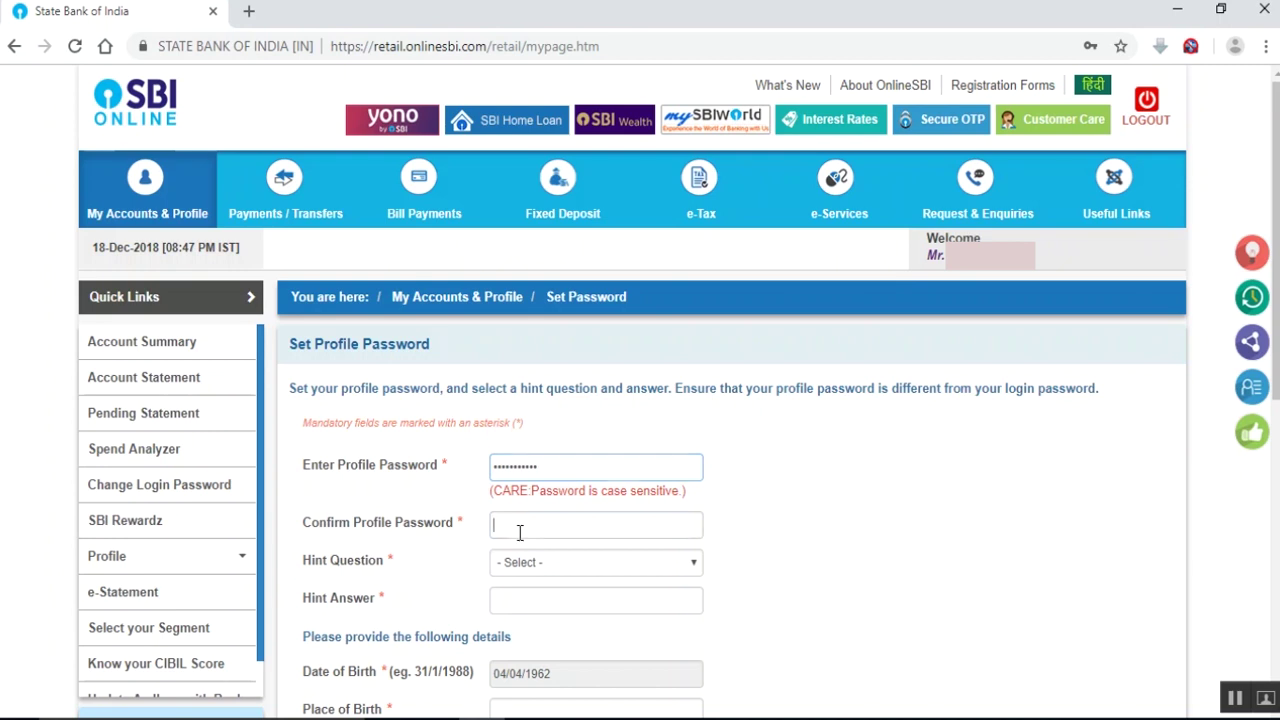
text(aaaaaaaa)
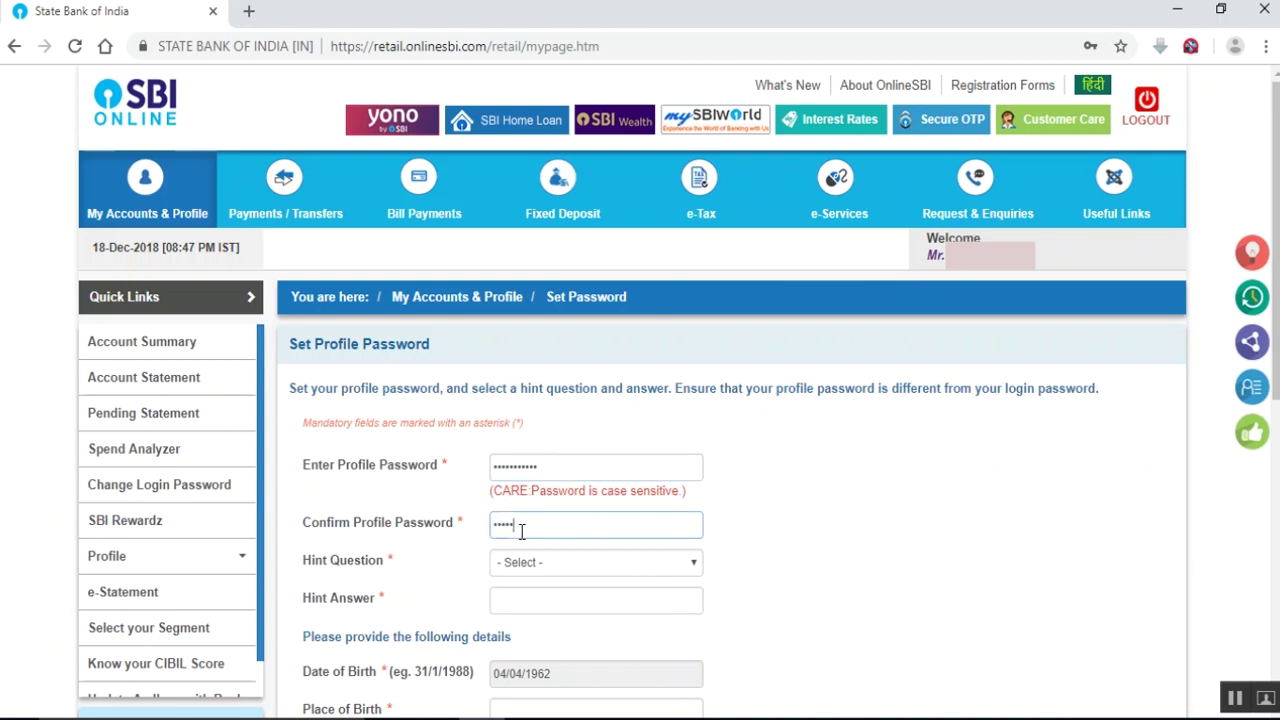
text(aaa)
click(554, 561)
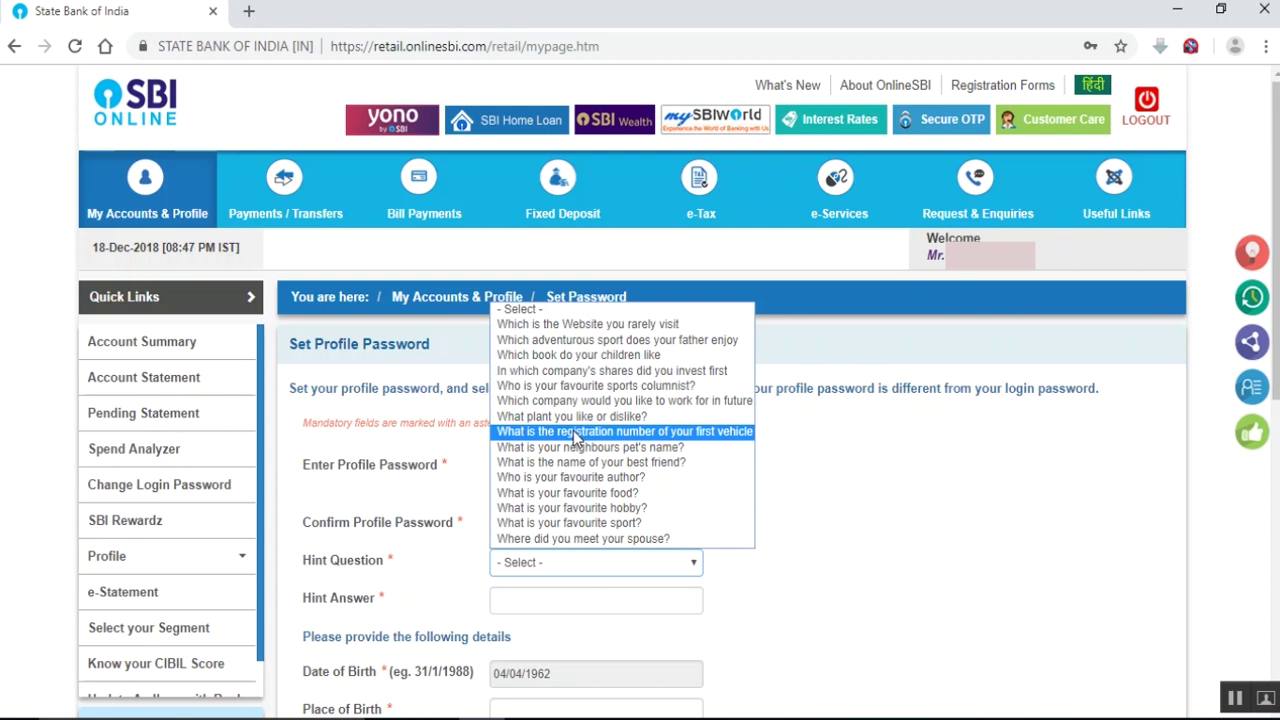
Step: Choose the 'Where did you meet your spouse?' hint question and type the hint answer
click(588, 539)
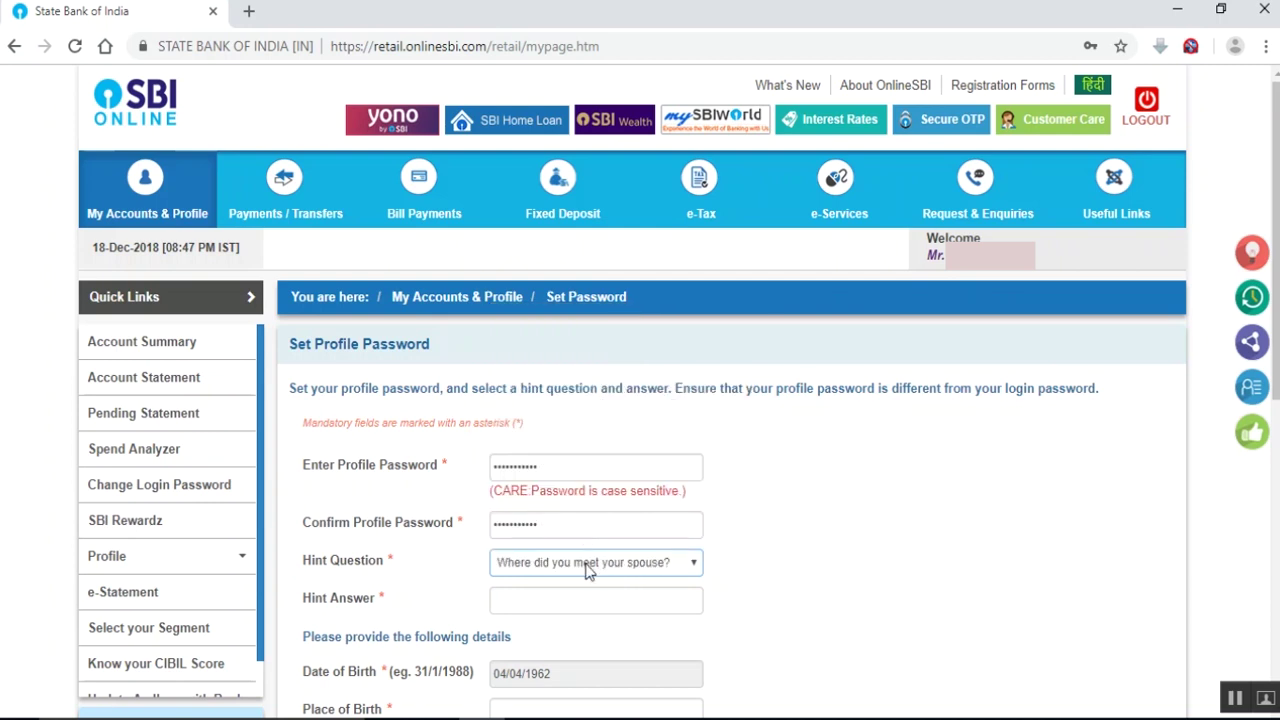
click(596, 603)
text(khad)
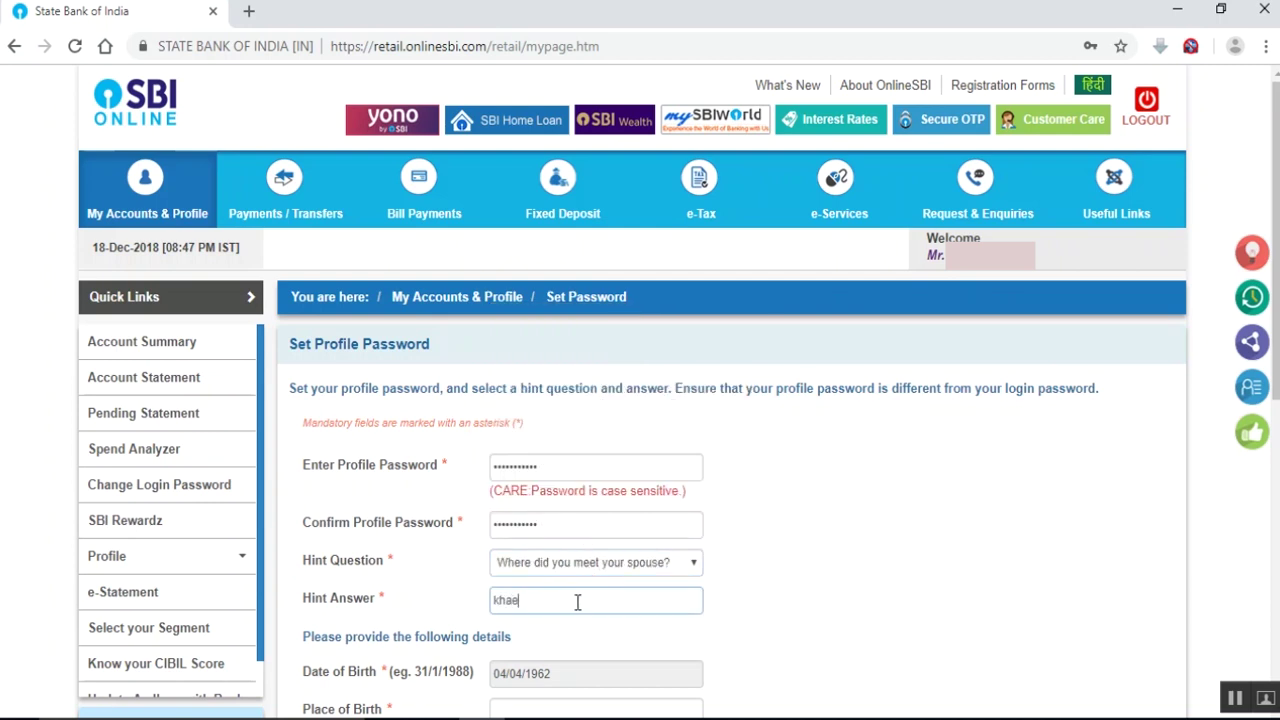
key(BackSpace)
text(wrihnim)
scroll(577, 600, down, 2)
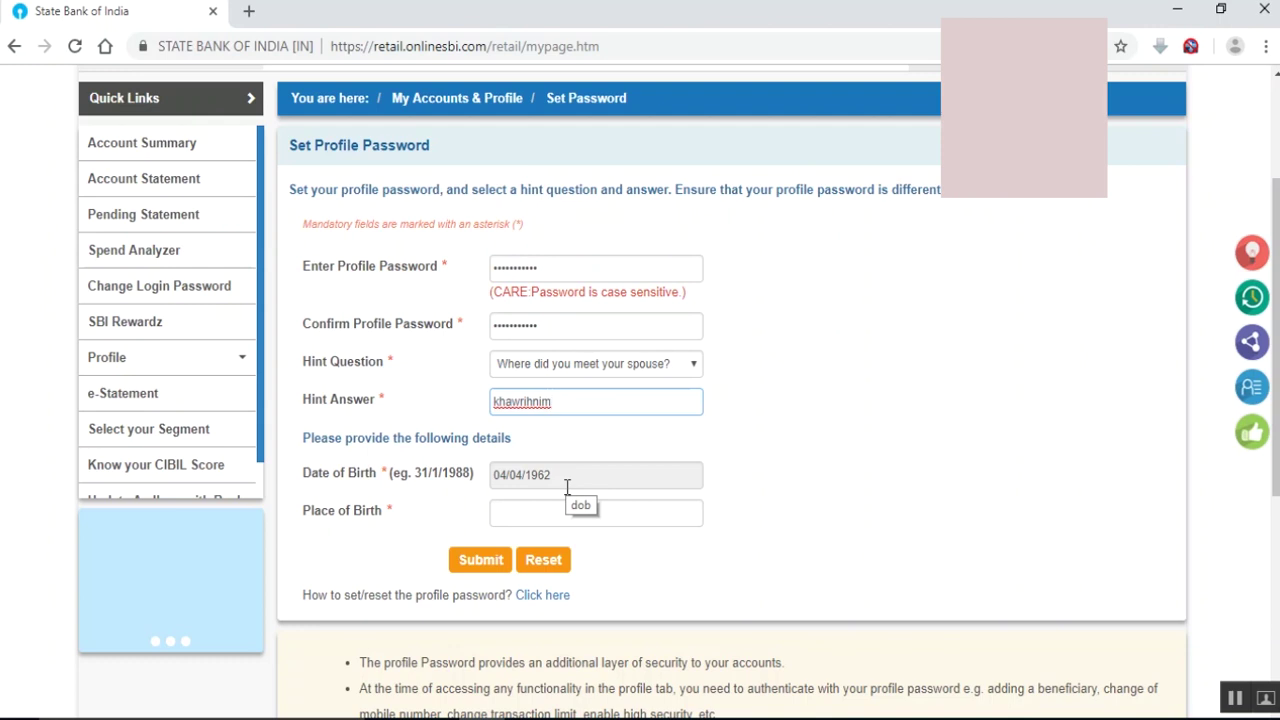
Step: Fill in the place of birth, submit the profile password, and go to the account summary
click(546, 518)
text(khawrihnim)
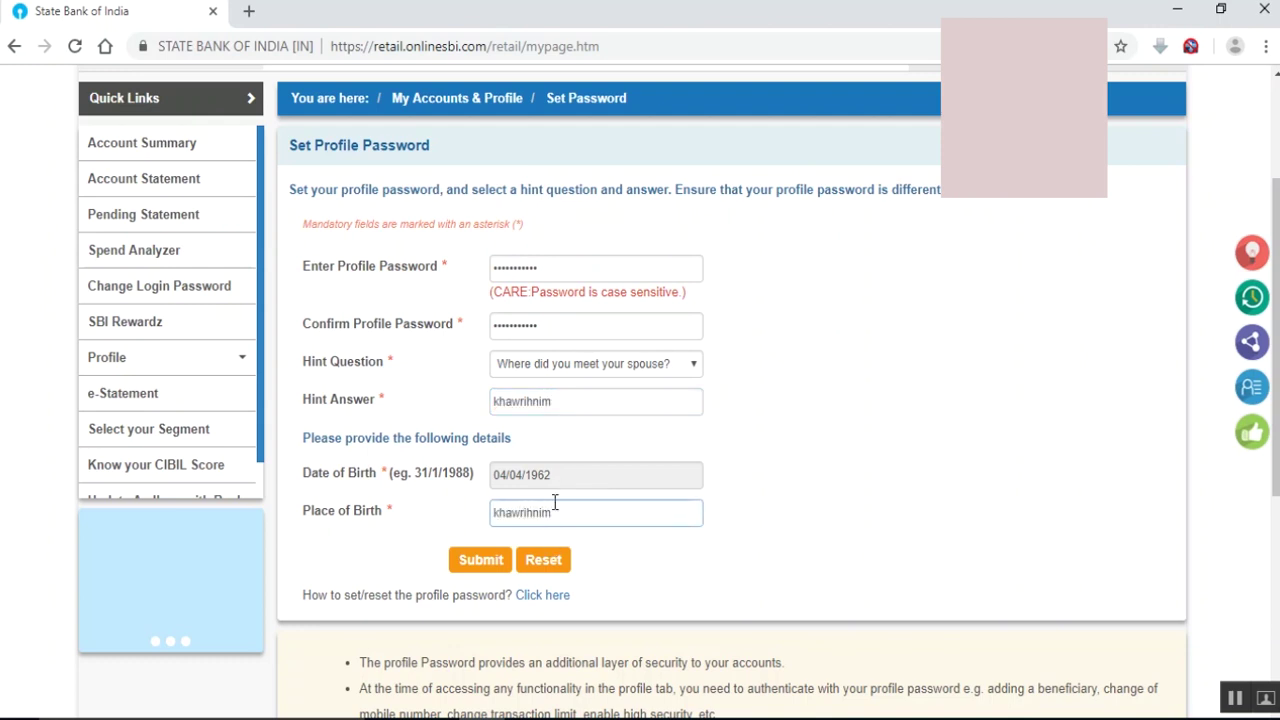
scroll(554, 500, up, 1)
scroll(549, 471, down, 1)
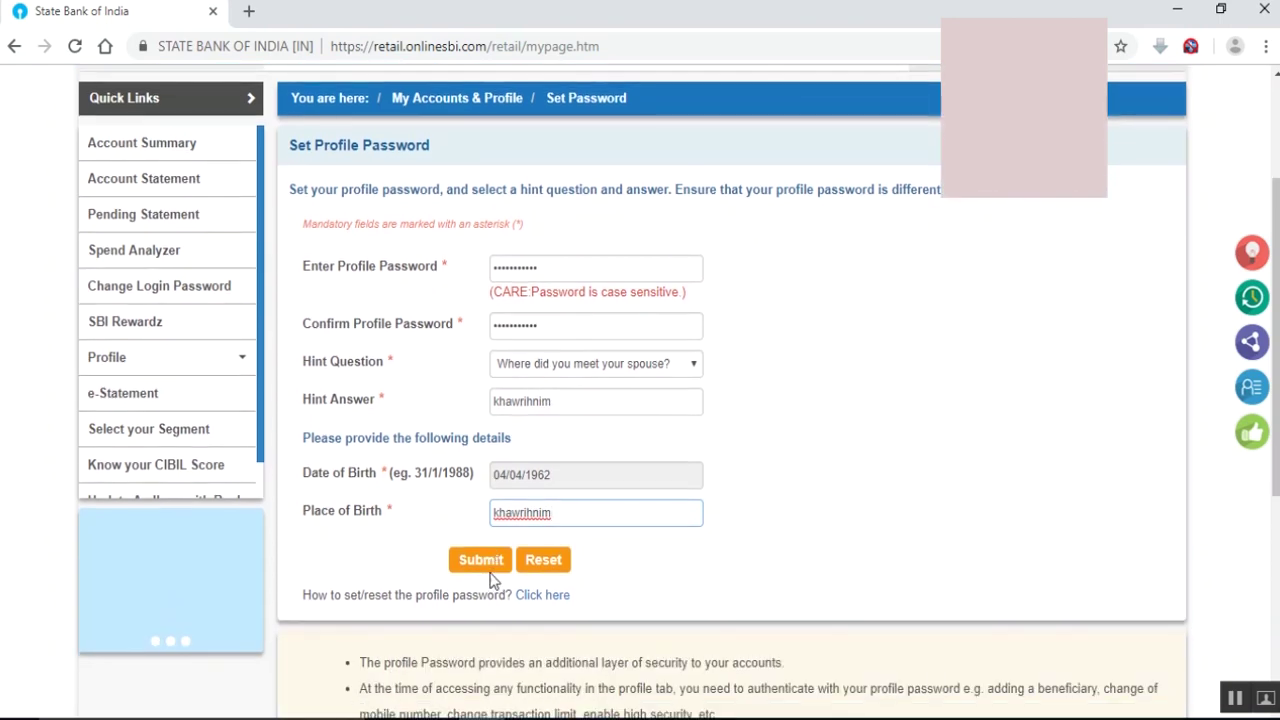
click(489, 563)
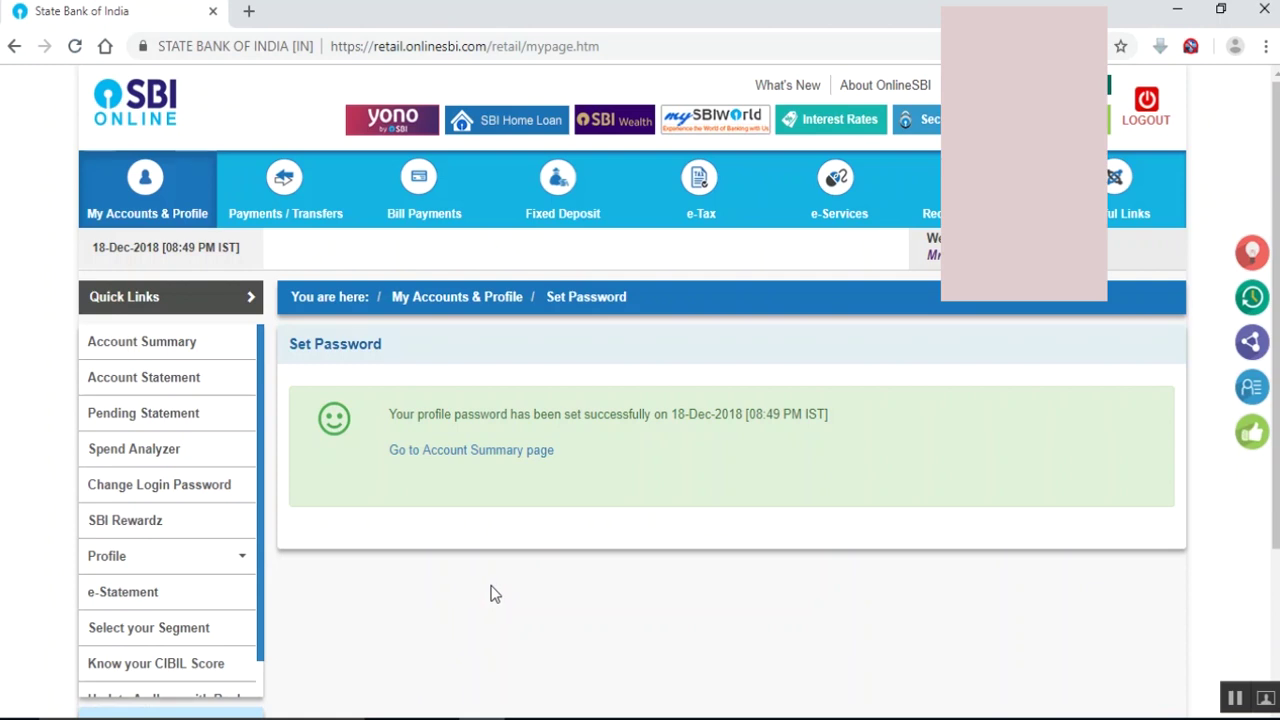
click(500, 451)
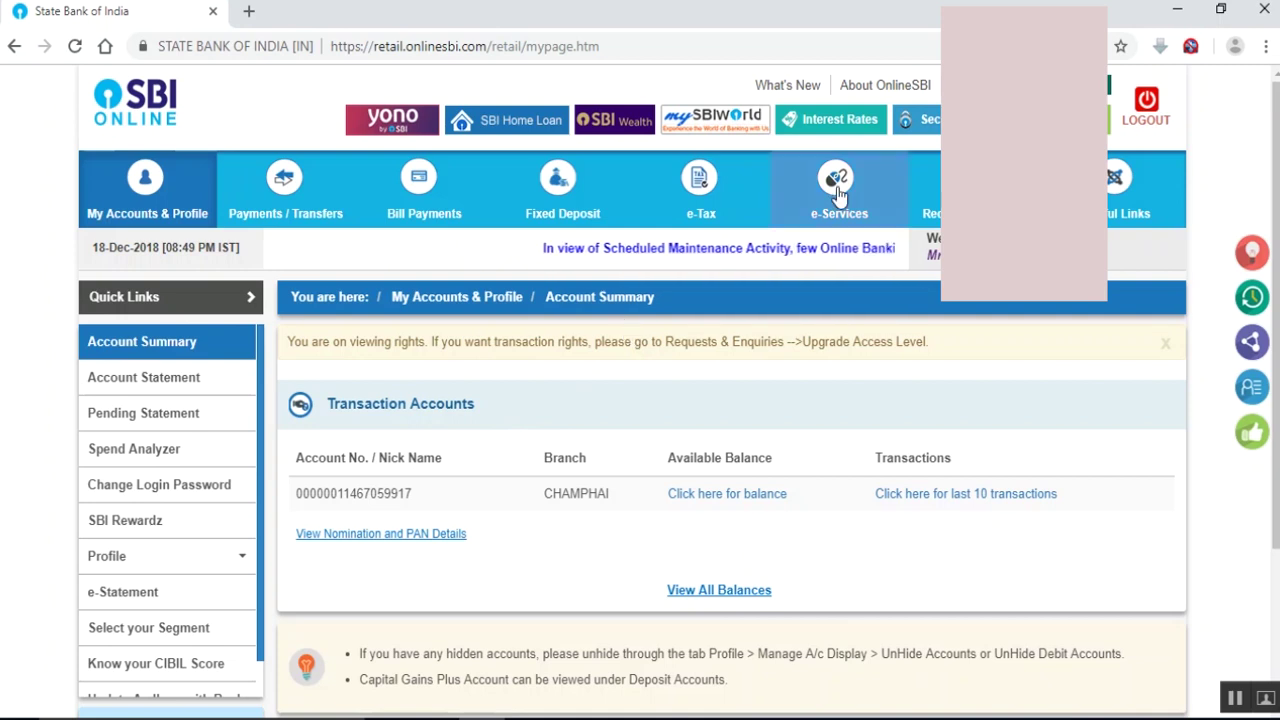
Step: Try requesting an ATM/Debit card through e-Services > ATM Card Services
mouse_move(840, 186)
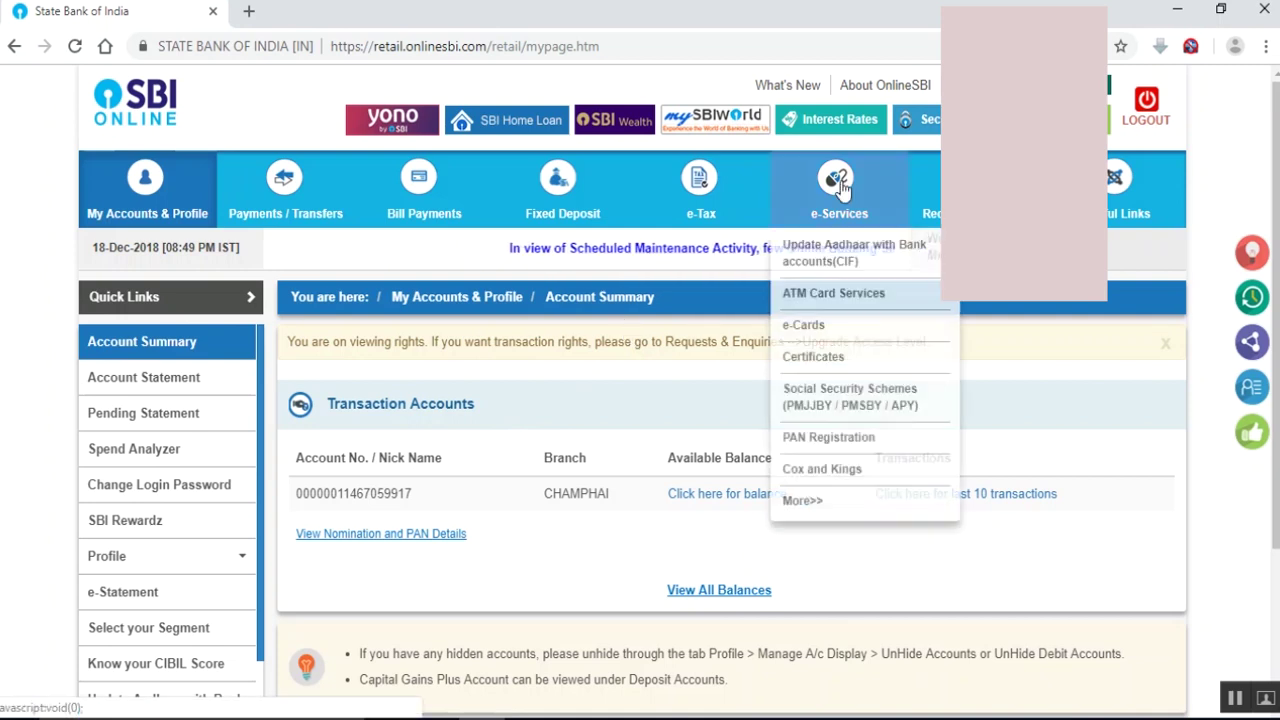
click(830, 296)
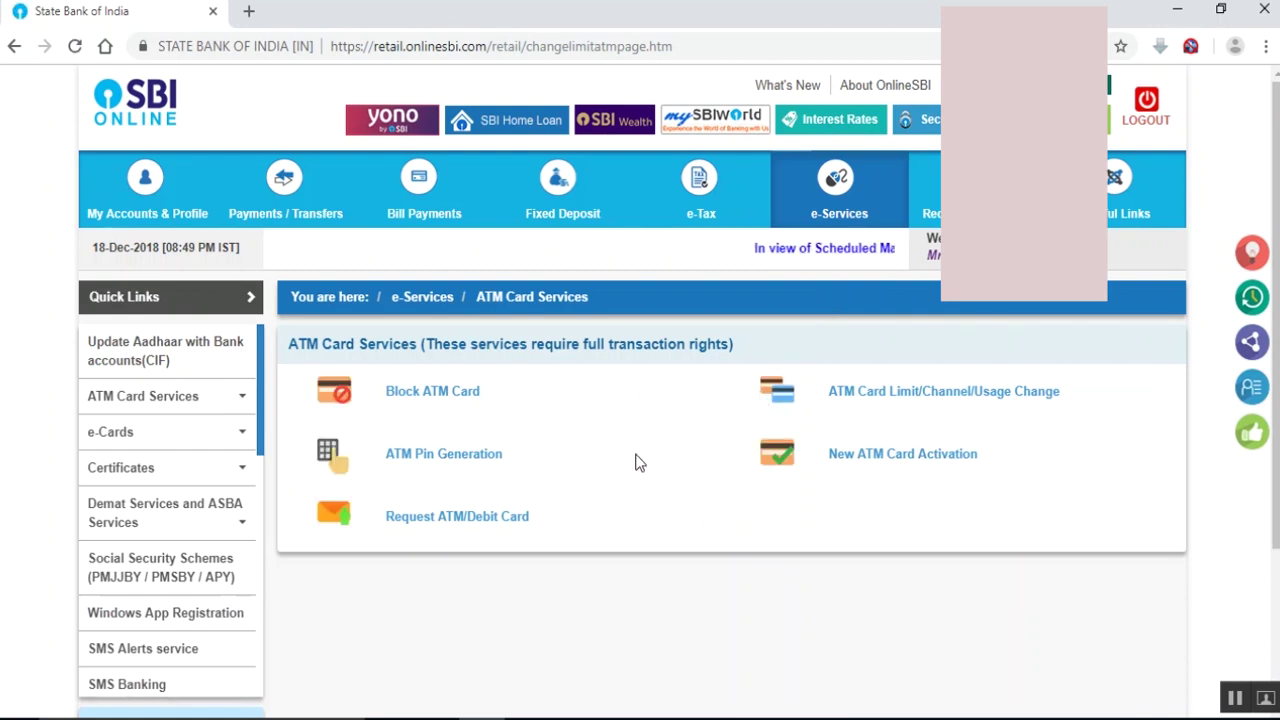
click(505, 518)
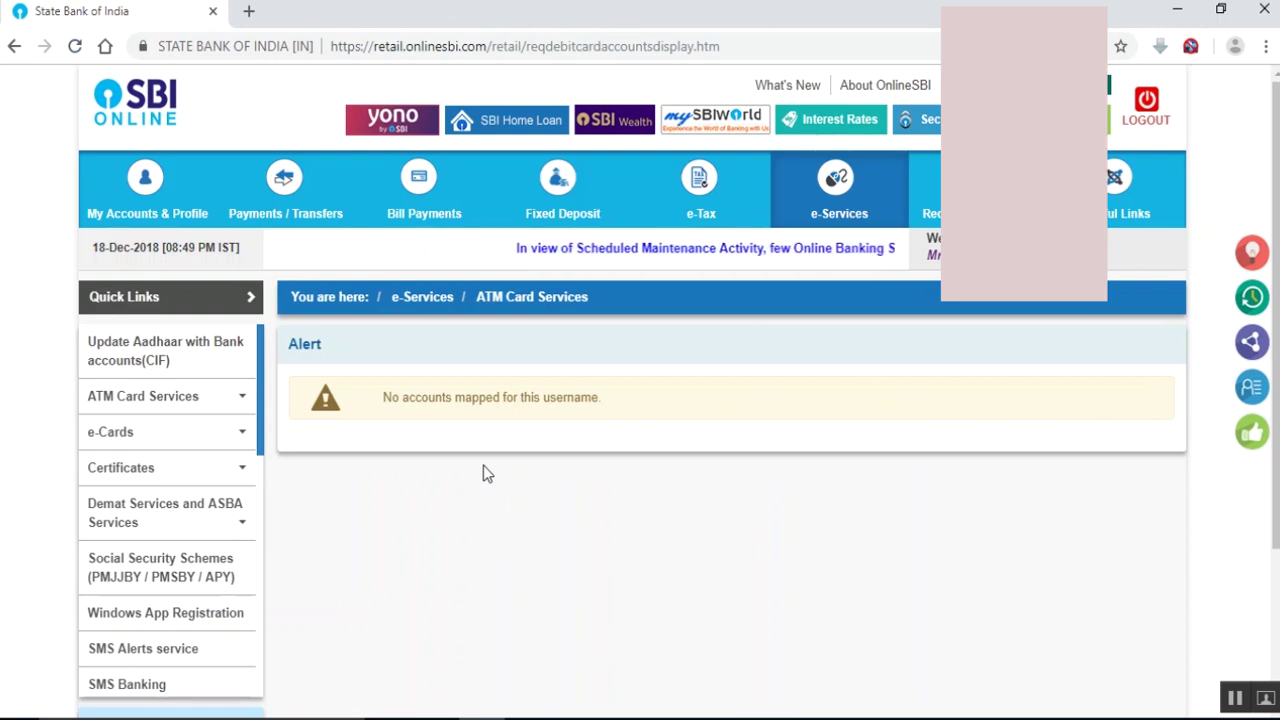
Step: Return to the My Accounts & Profile overview and scroll through it
mouse_move(228, 468)
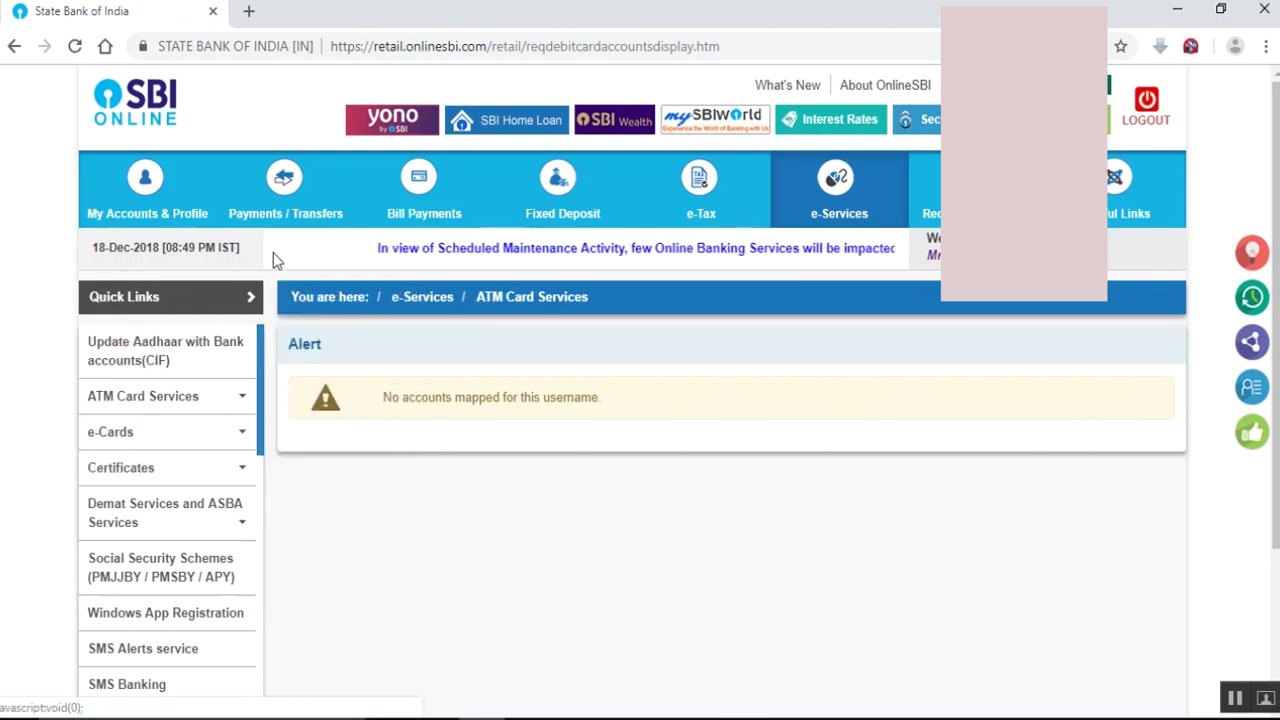
click(154, 193)
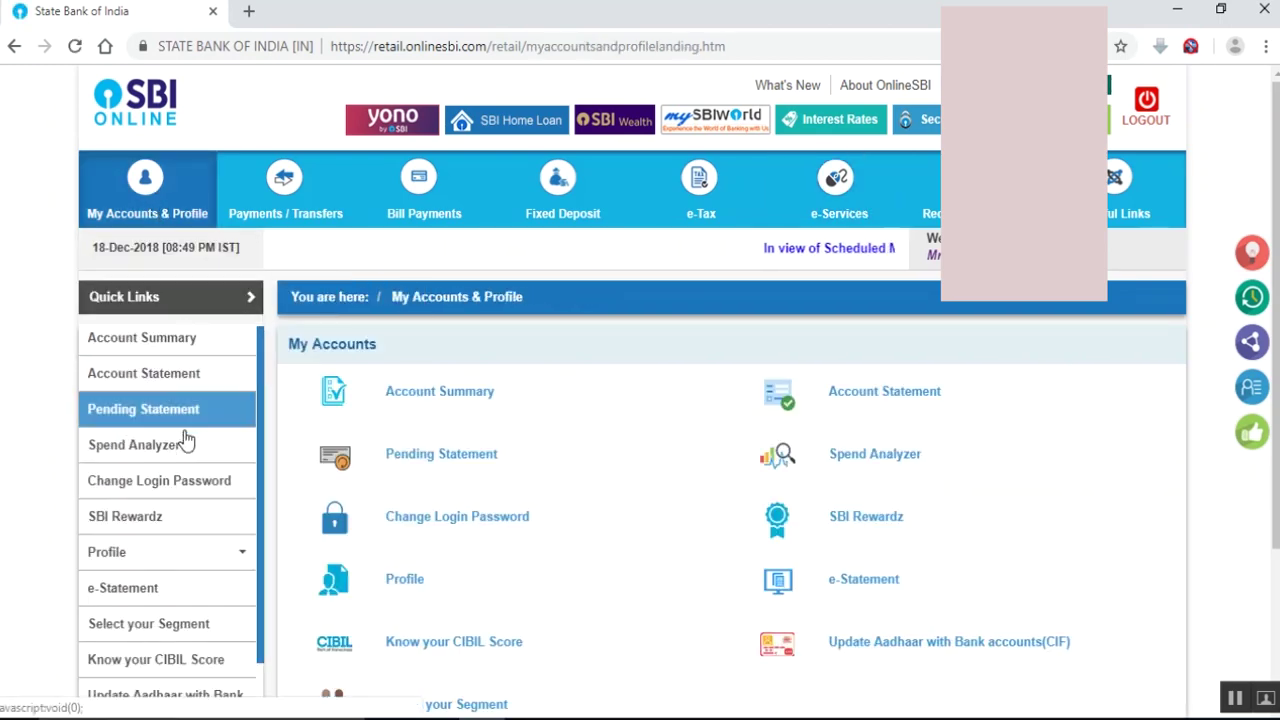
scroll(186, 437, down, 2)
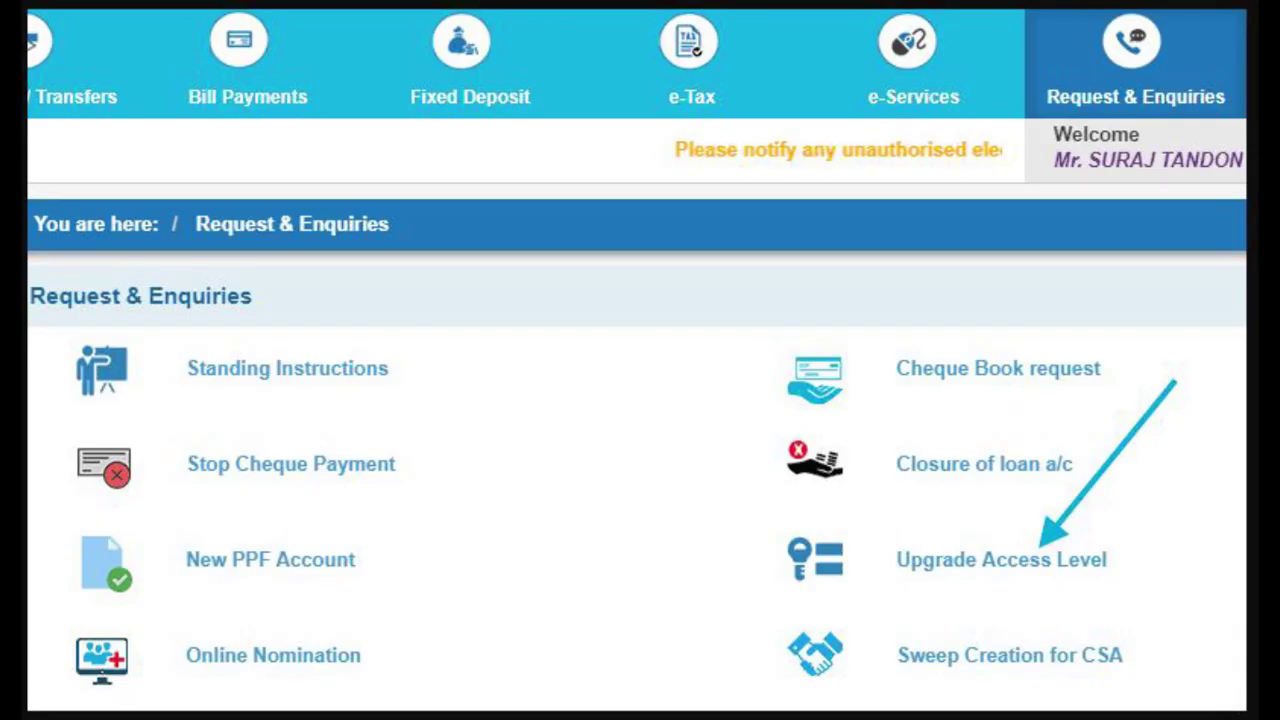